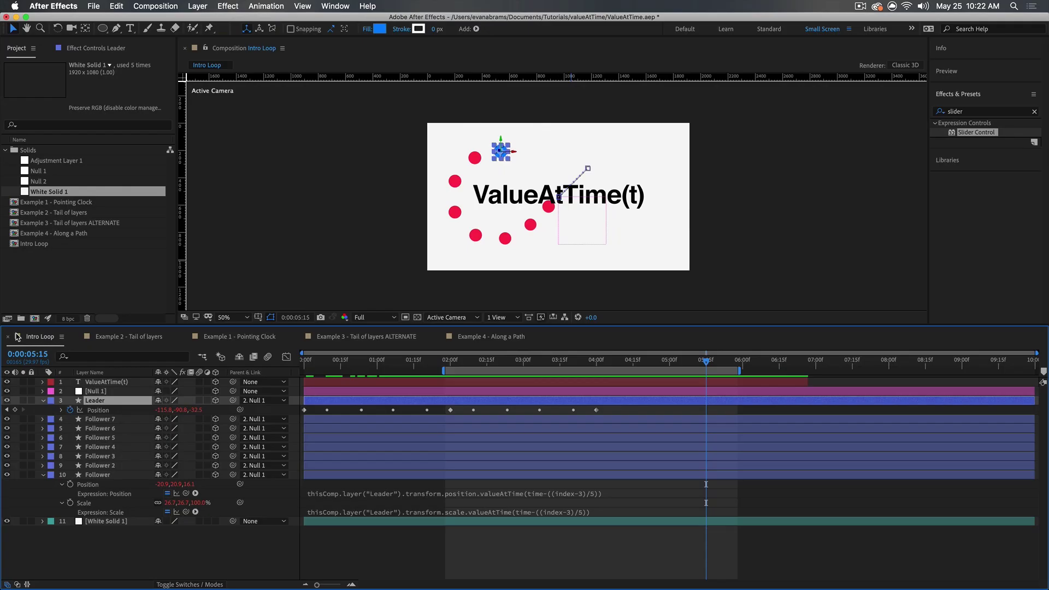
Preview the Intro Loop dots chasing the Leader, then park the current time at 5:25.
key(space)
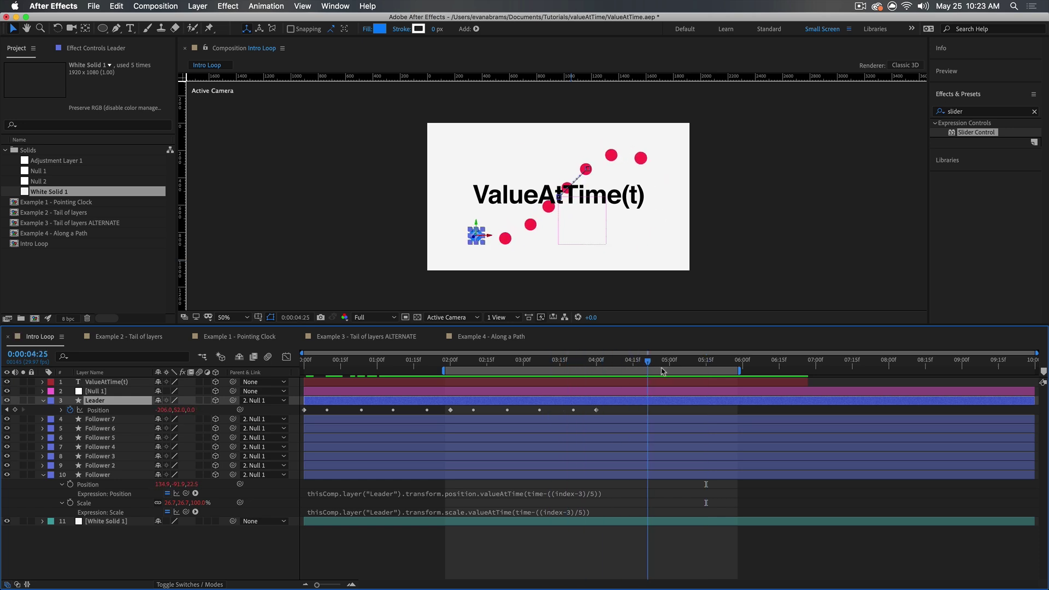
key(space)
click(730, 375)
click(681, 408)
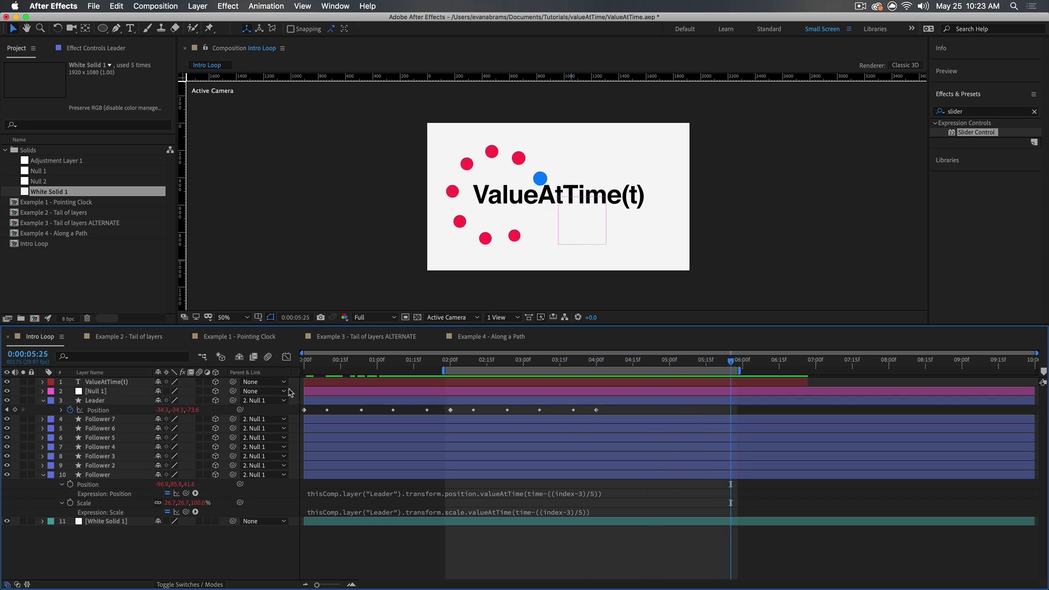
Select the Leader and Follower layers to show the Leader's motion path.
click(109, 410)
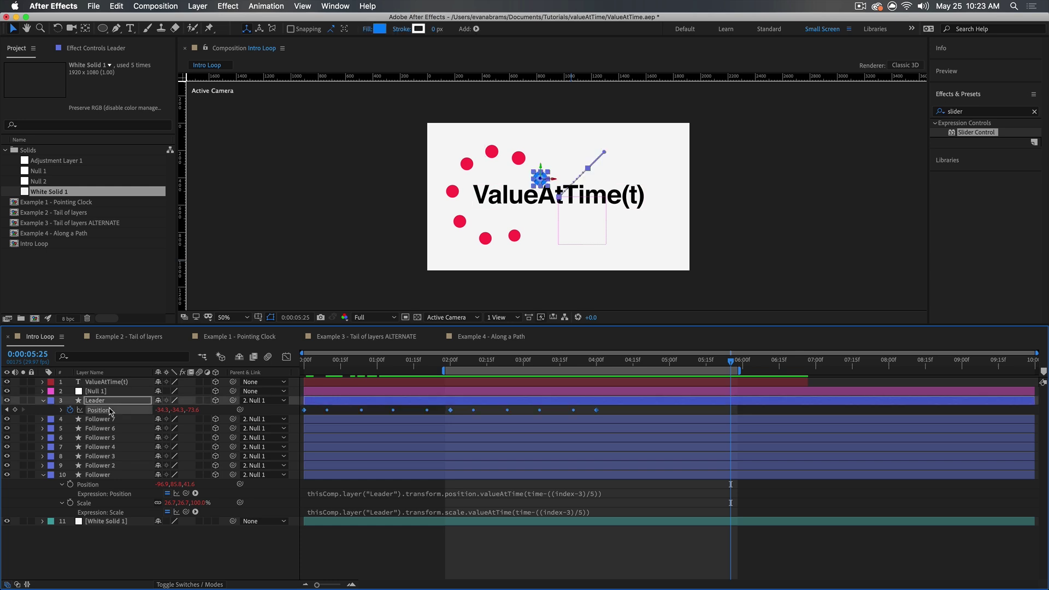
click(490, 475)
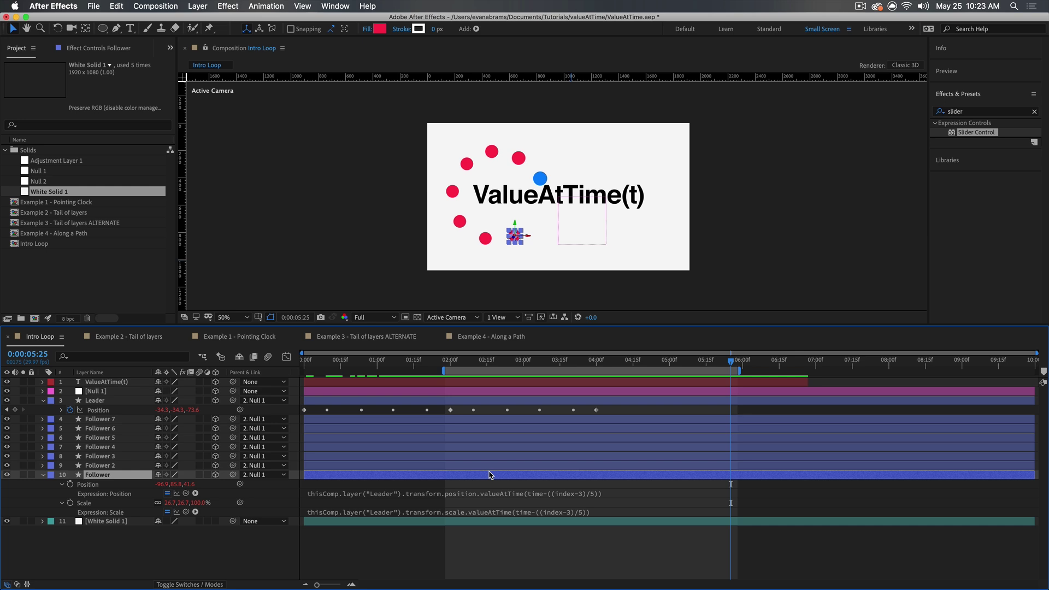
click(586, 409)
click(588, 405)
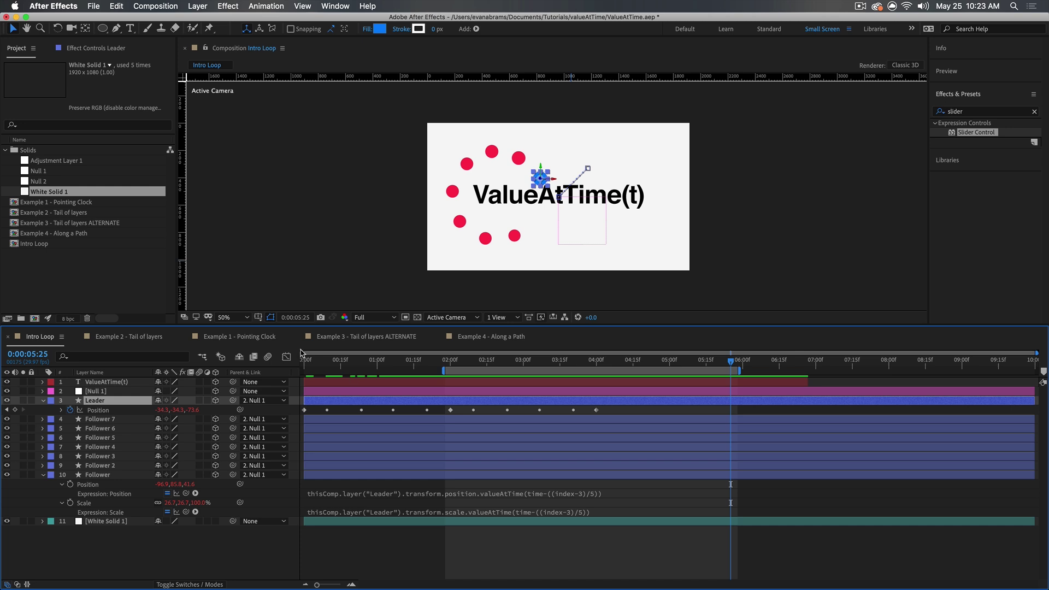
In Example 1 - Pointing Clock, select the Pointer's rotation keyframes and scrub to watch it rotate.
click(259, 338)
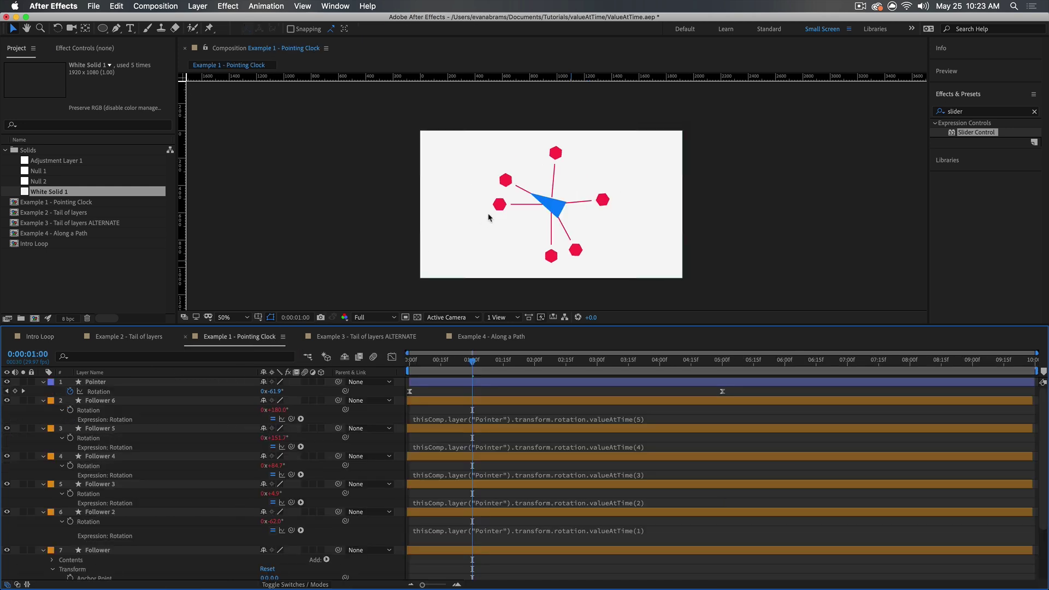
drag(431, 368, 410, 367)
click(170, 395)
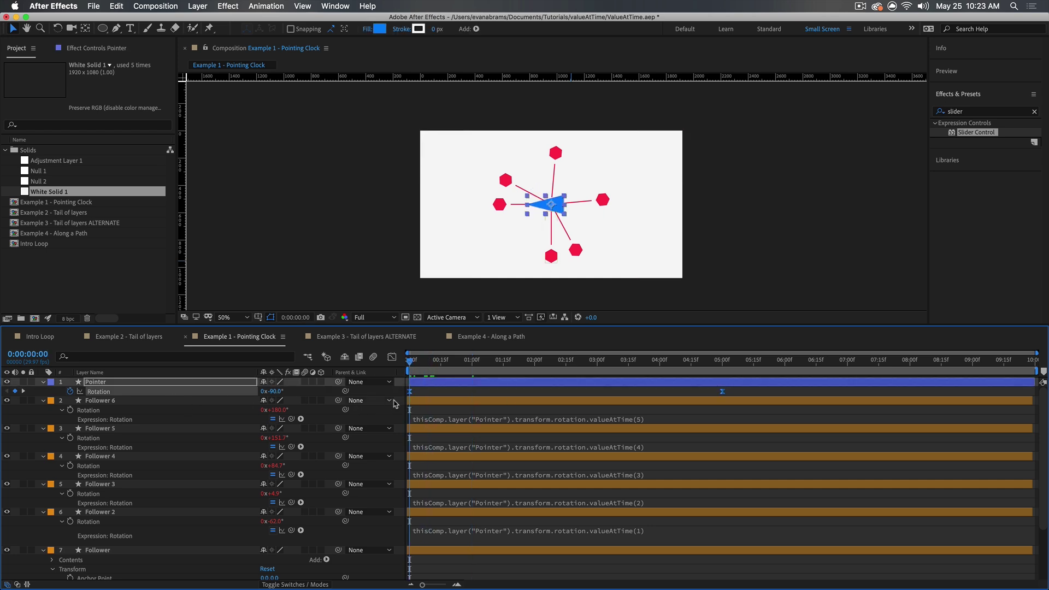
super+click(410, 391)
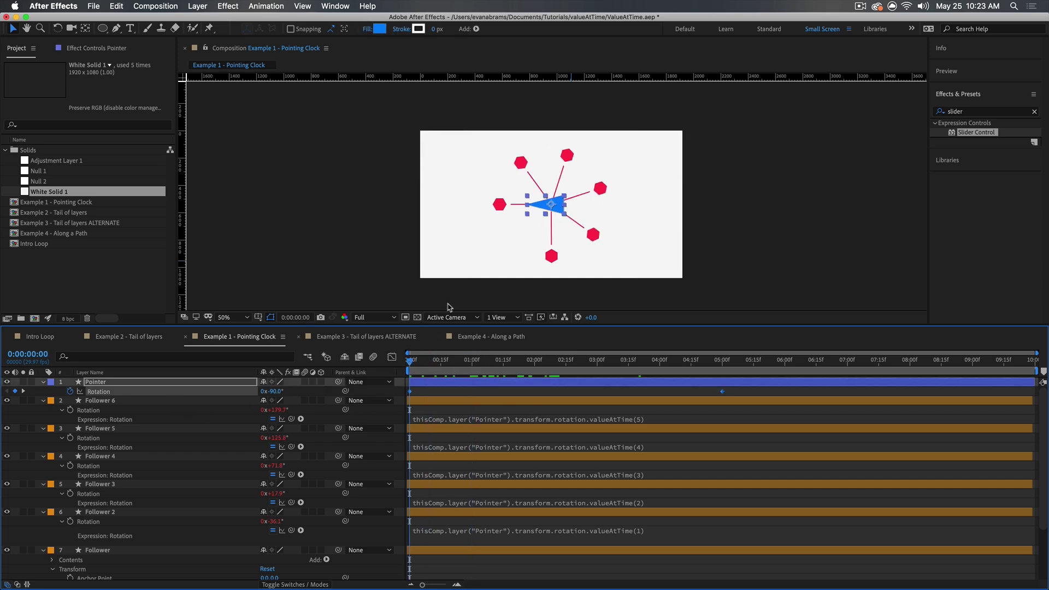
drag(445, 370, 615, 367)
key(Home)
Set the Pointer's starting rotation to 0°, confirming the 5:00 keyframe reads 180°.
click(421, 398)
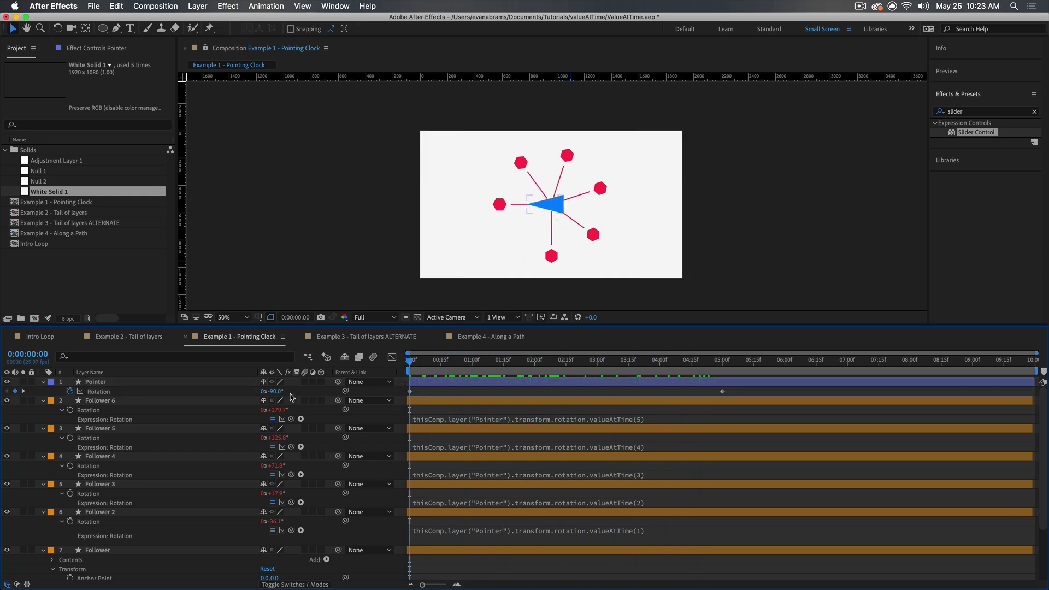
click(274, 391)
text(0)
key(Return)
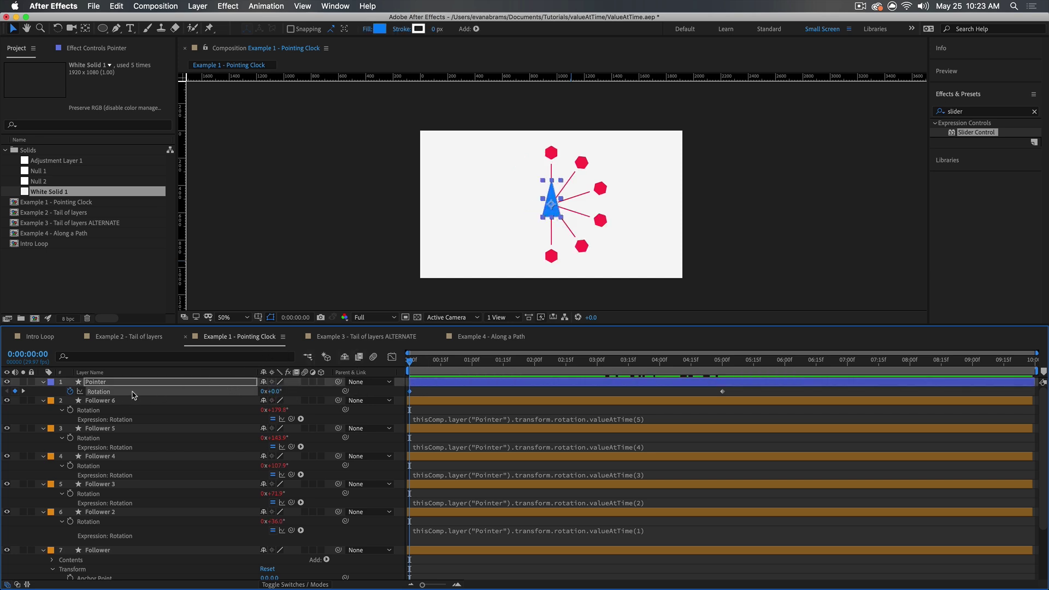
click(723, 361)
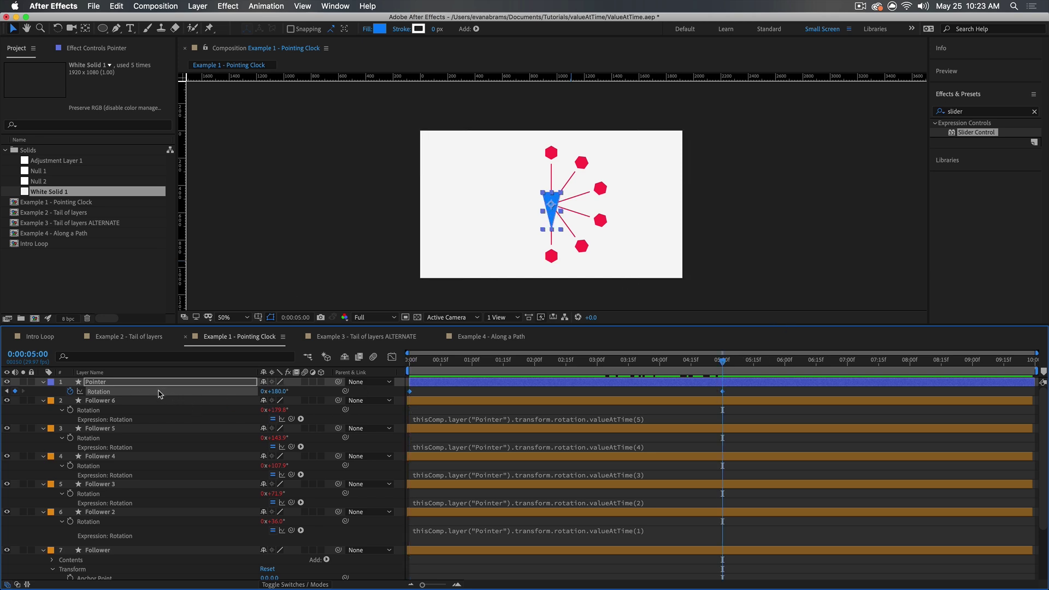
drag(723, 361, 398, 372)
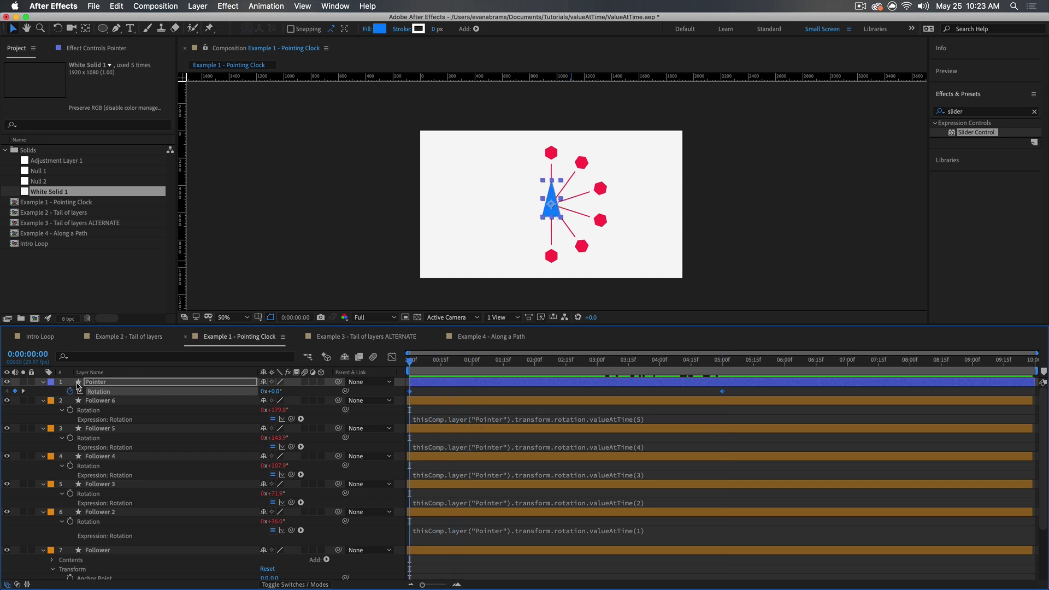
Collapse every layer's properties and select the original Follower hexagon.
key(super+a)
key(super+shift+a)
click(47, 403)
key(super+a)
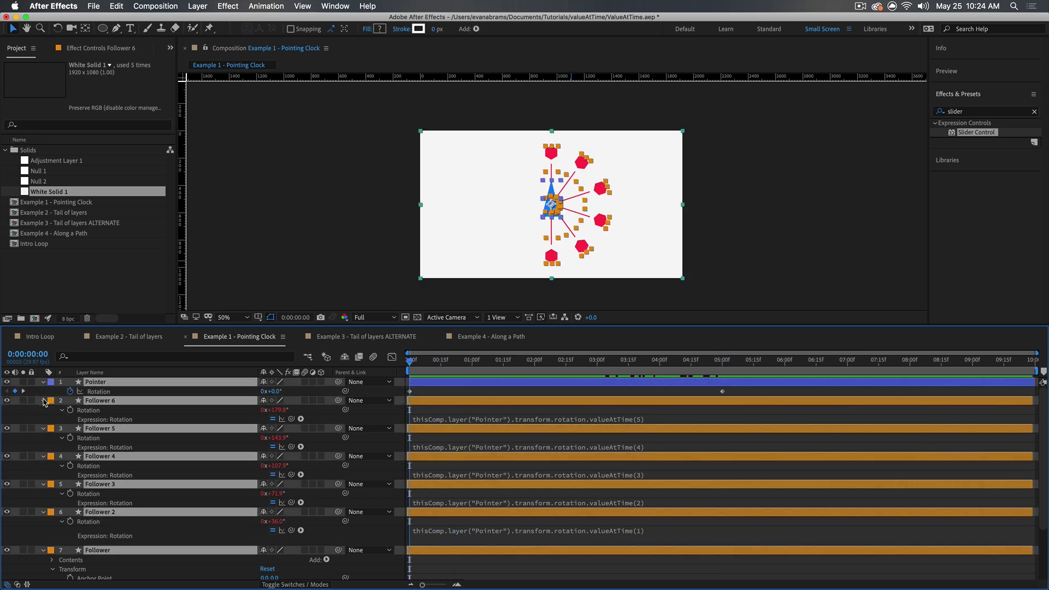
key(u)
key(super+shift+a)
click(103, 441)
scroll(554, 158, up, 2)
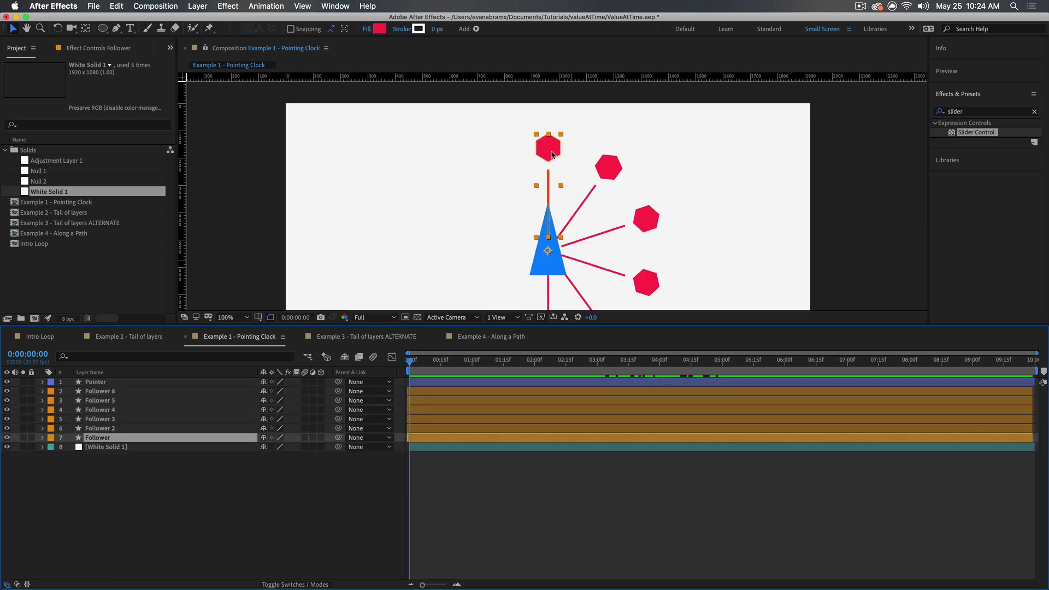
Centre the triangle and hexagons in view, reveal the Follower's valueAtTime(0) rotation expression, and select Pointer.
key(super+shift+a)
key(h)
drag(609, 169, 599, 125)
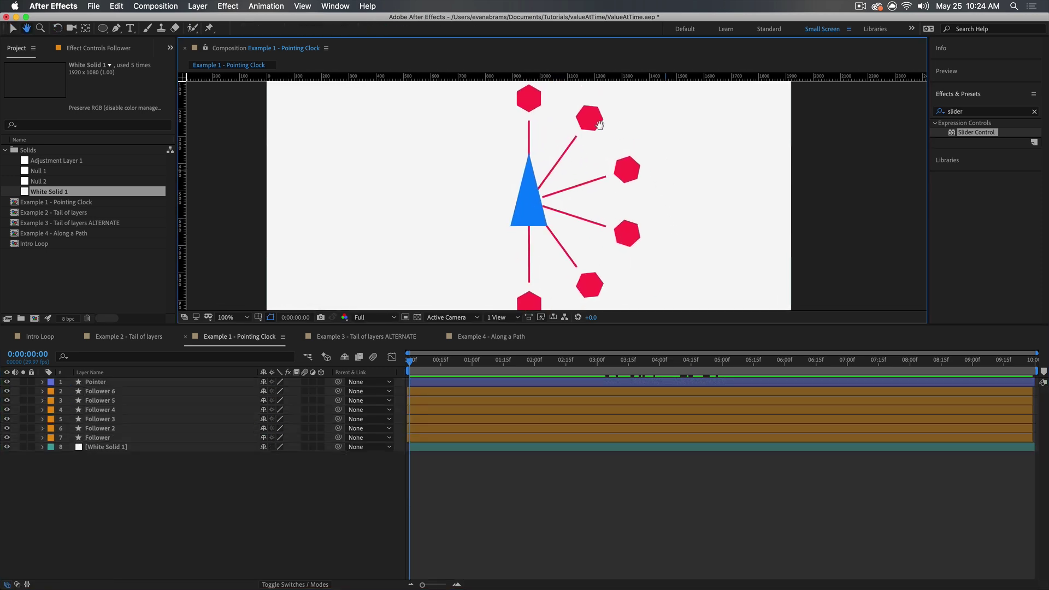
key(w)
click(436, 439)
key(e)
key(e)
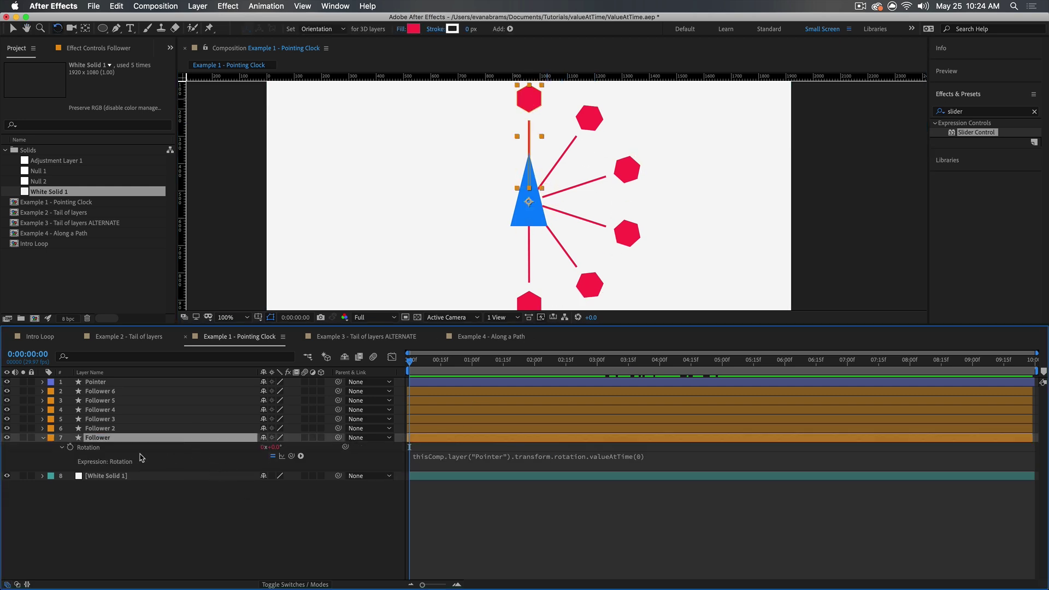
click(124, 450)
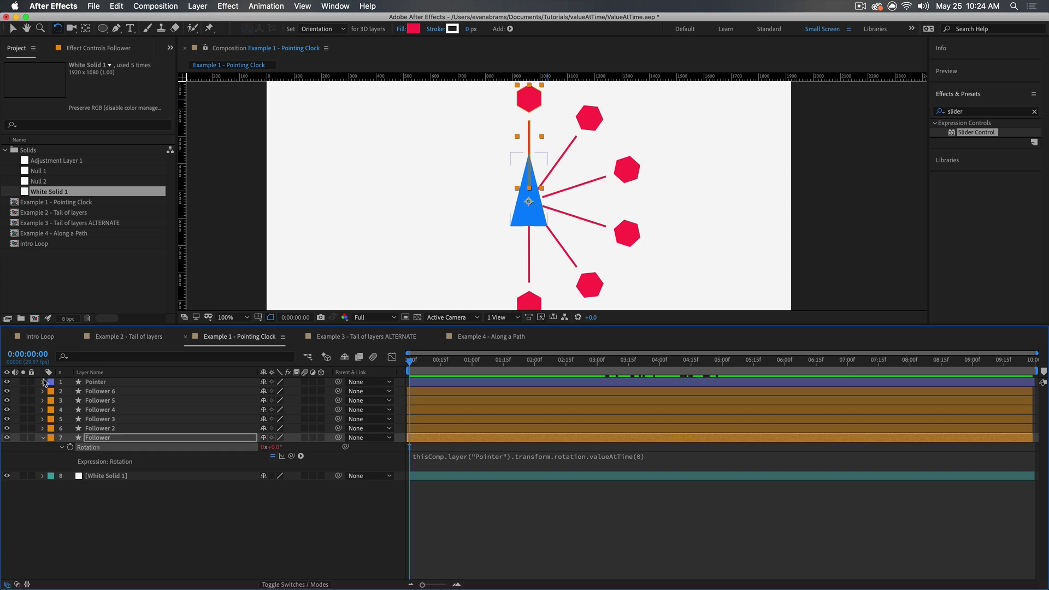
click(44, 382)
Show the Pointer's keyframed rotation and reveal the valueAtTime(1)–(5) expressions on Followers 2–6.
key(u)
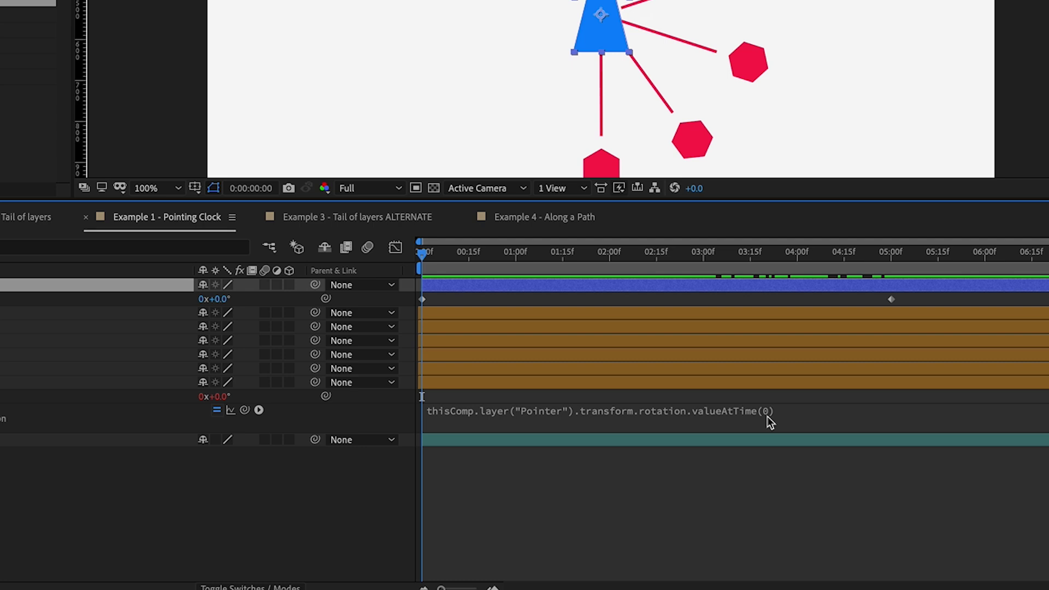
click(481, 310)
shift+click(492, 372)
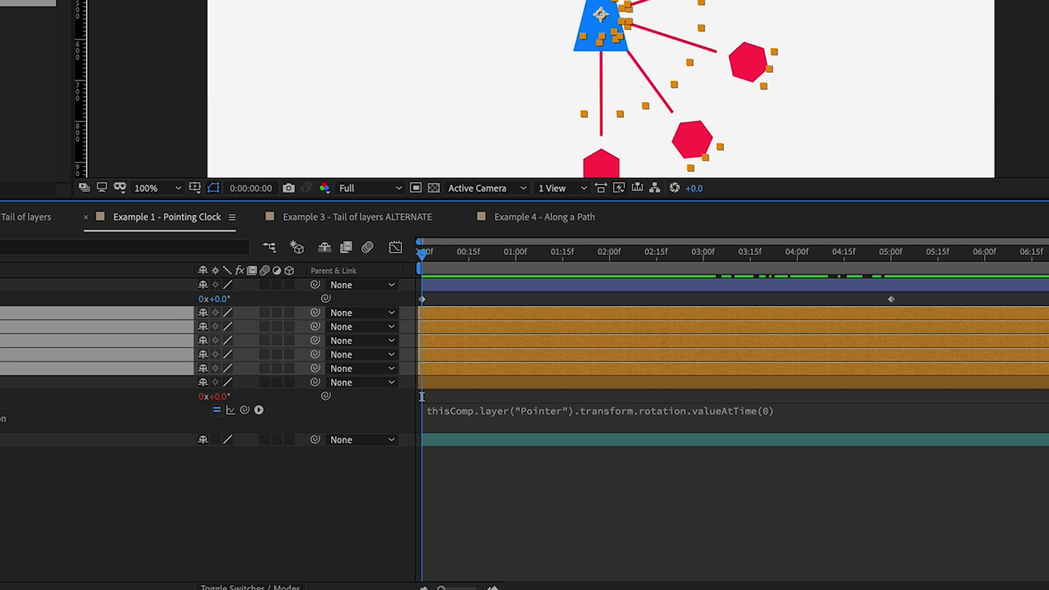
key(e)
key(e)
click(818, 331)
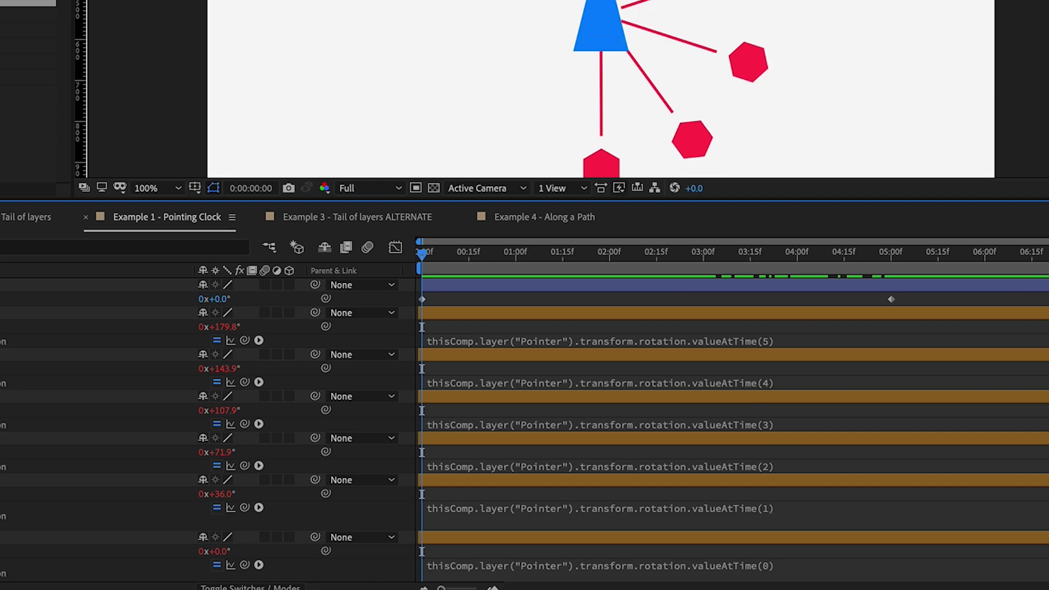
click(526, 103)
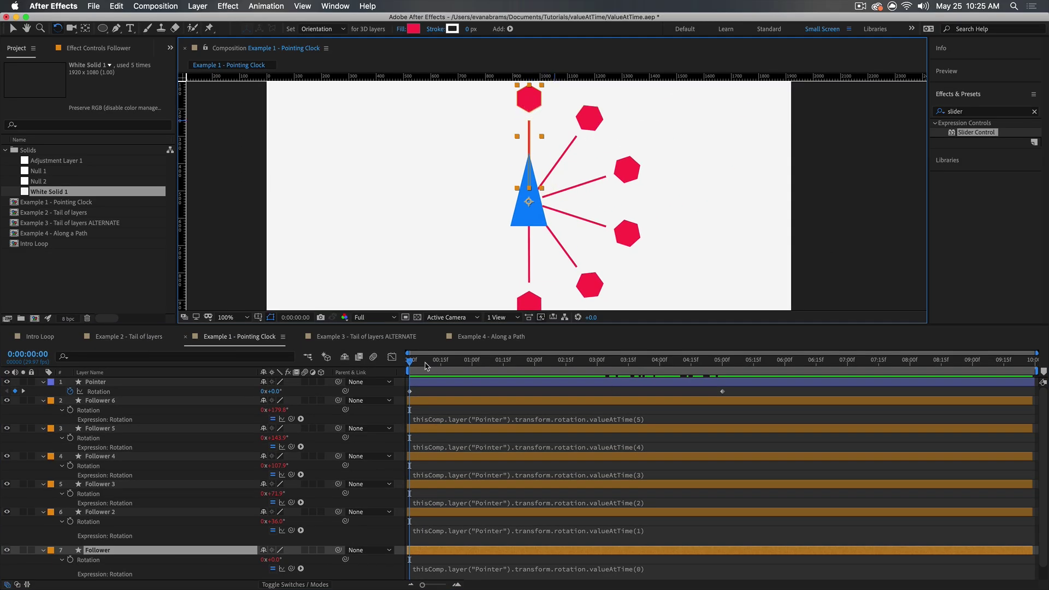
Scrub to 1:23 to watch the followers trail the Pointer, selecting the Follower 3 hexagon.
drag(427, 365, 472, 373)
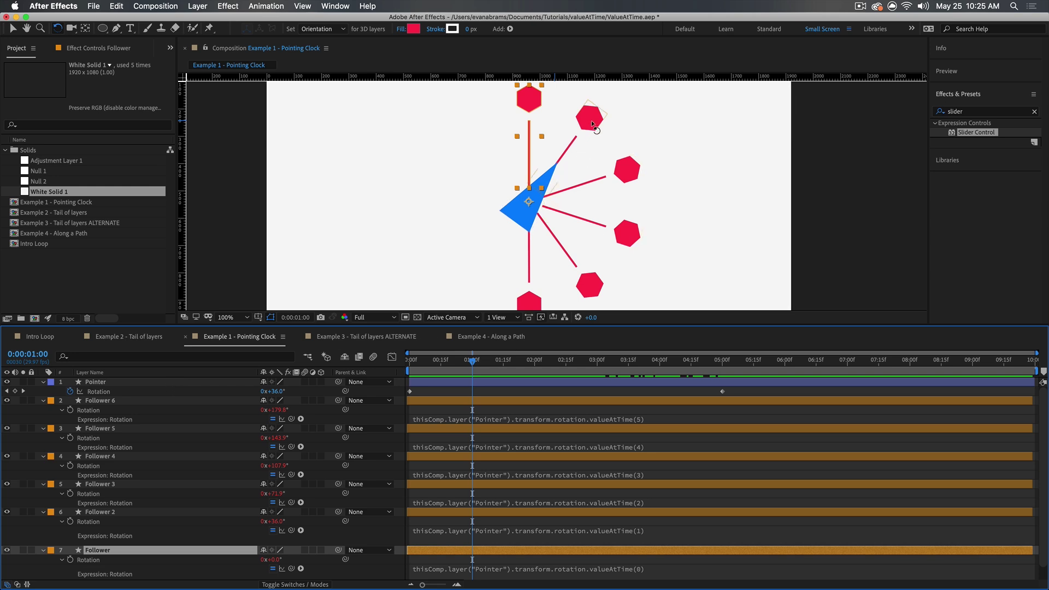
drag(504, 361, 535, 374)
click(626, 174)
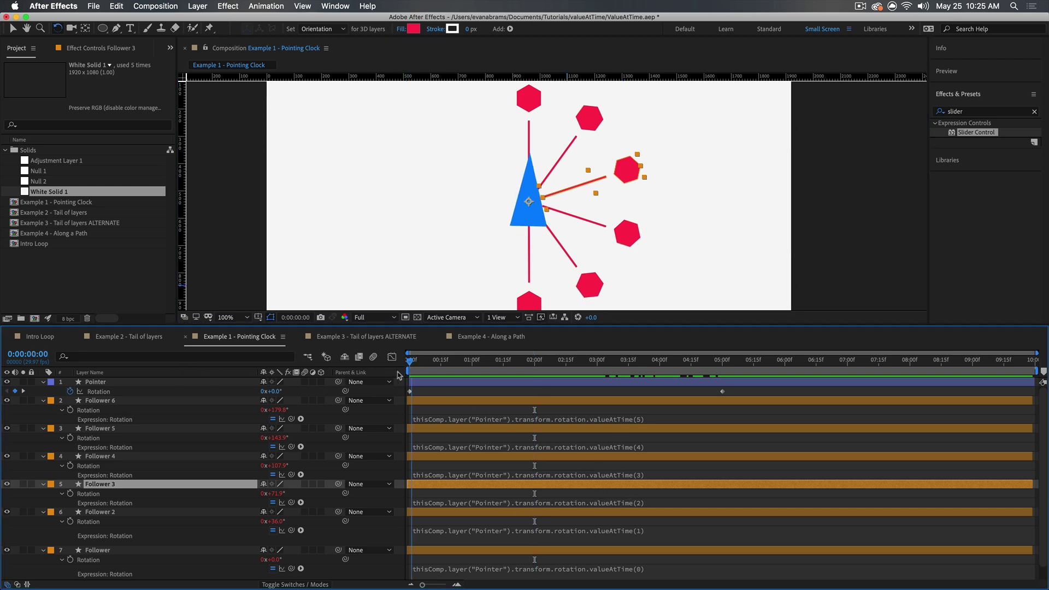
At 0:00, set the Pointer's starting rotation to -79° and scrub forward to see the fan.
key(Home)
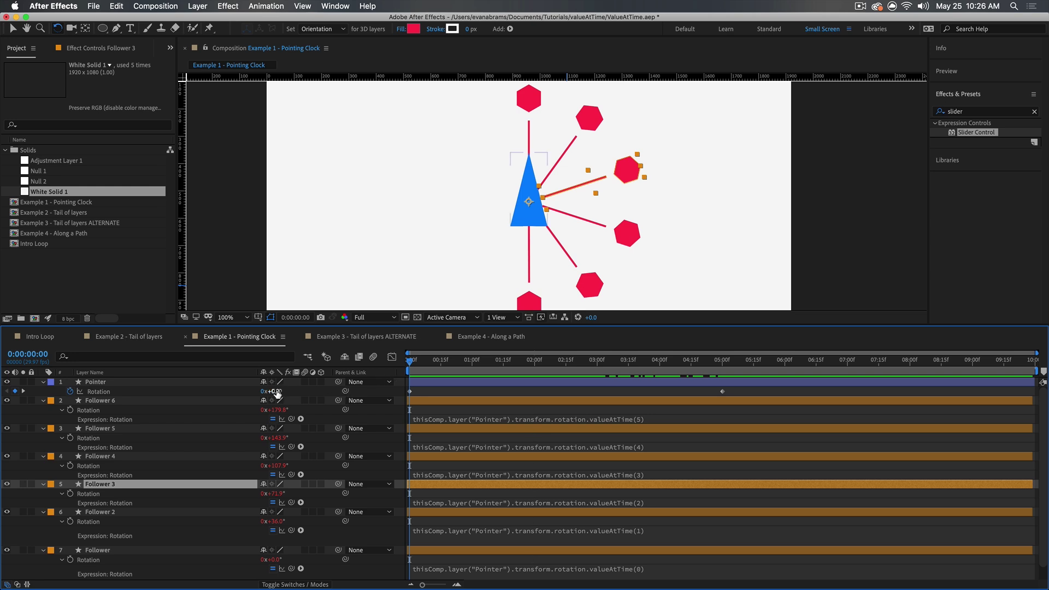
drag(277, 392, 244, 402)
drag(460, 366, 724, 395)
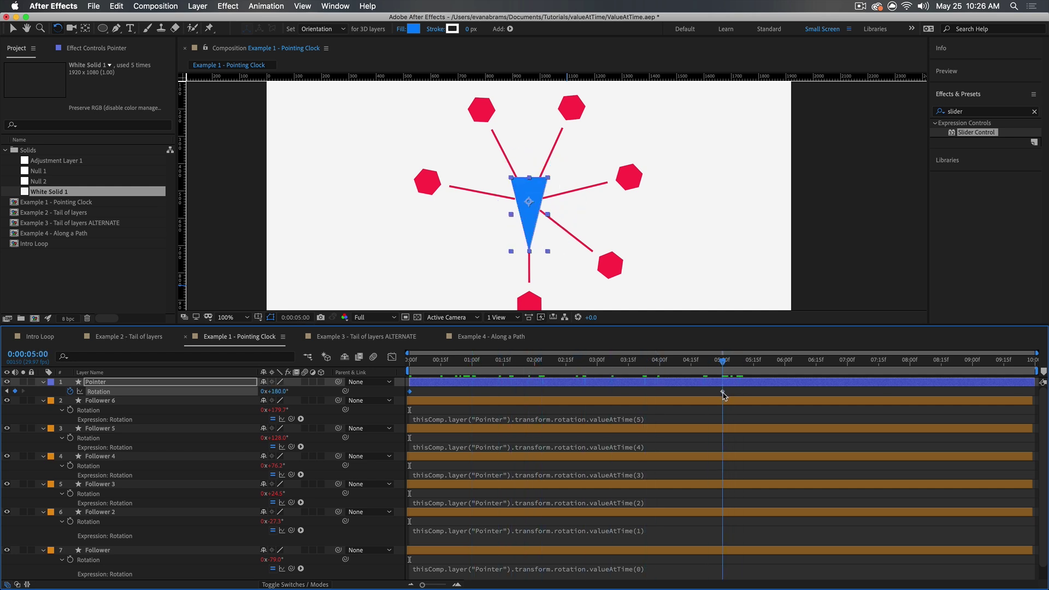
Ease both Pointer rotation keyframes with F9 and check the −52.1° rotation at 1 second.
key(Home)
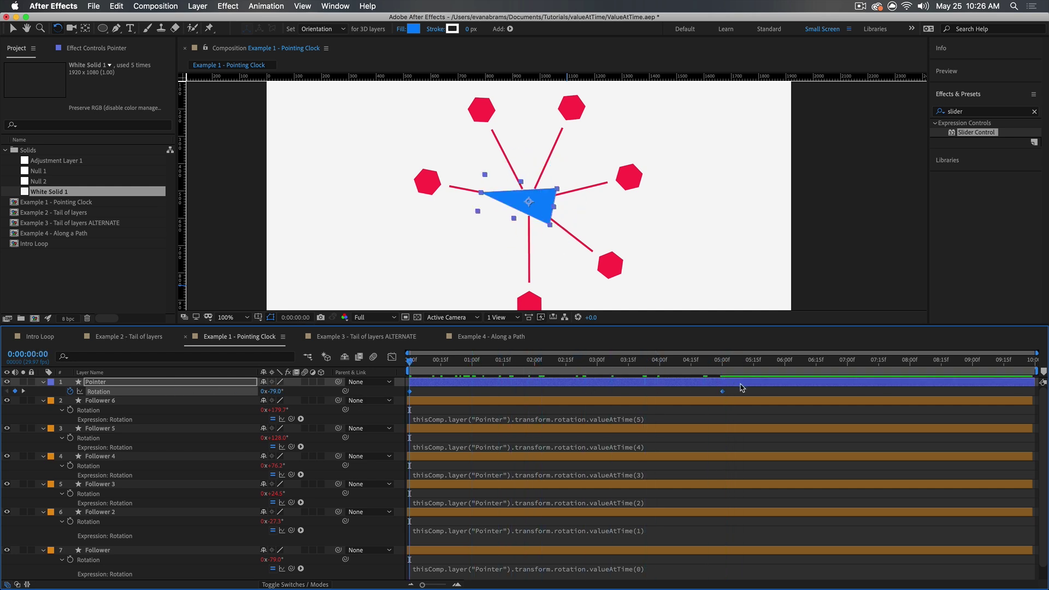
click(722, 392)
key(F9)
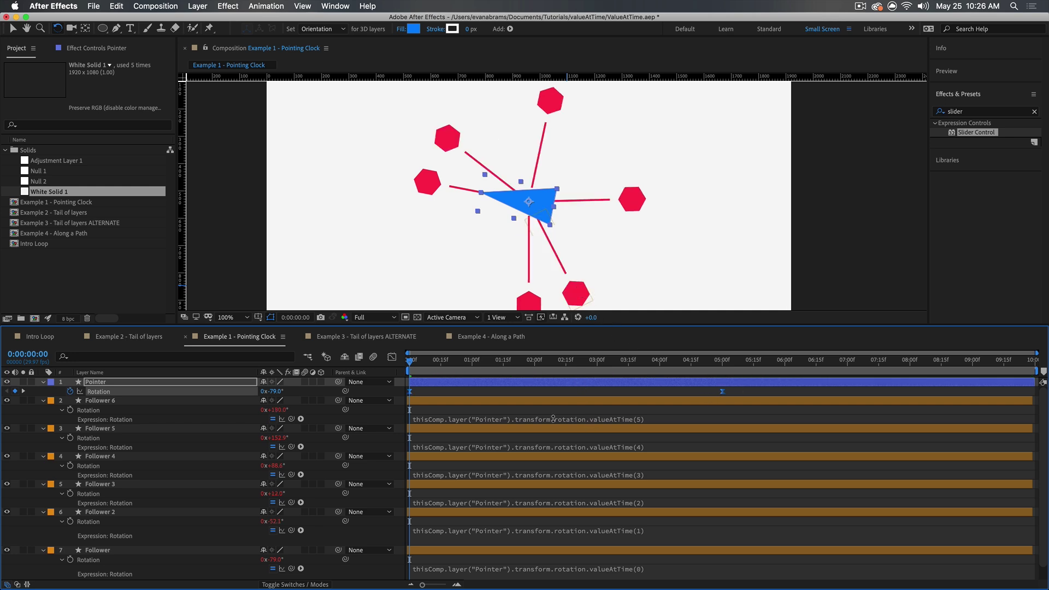
drag(432, 362, 473, 380)
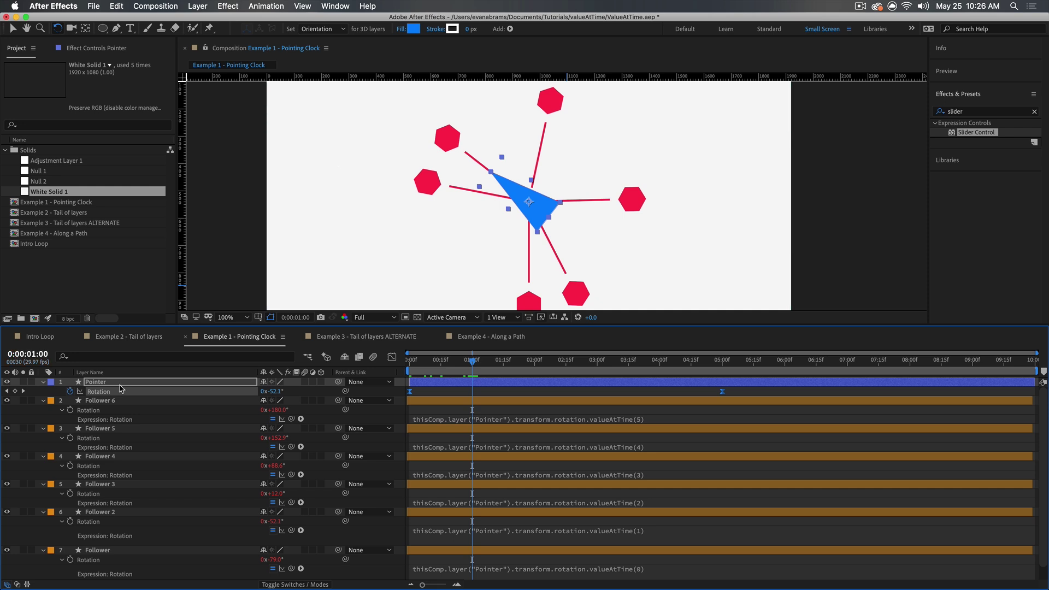
click(415, 394)
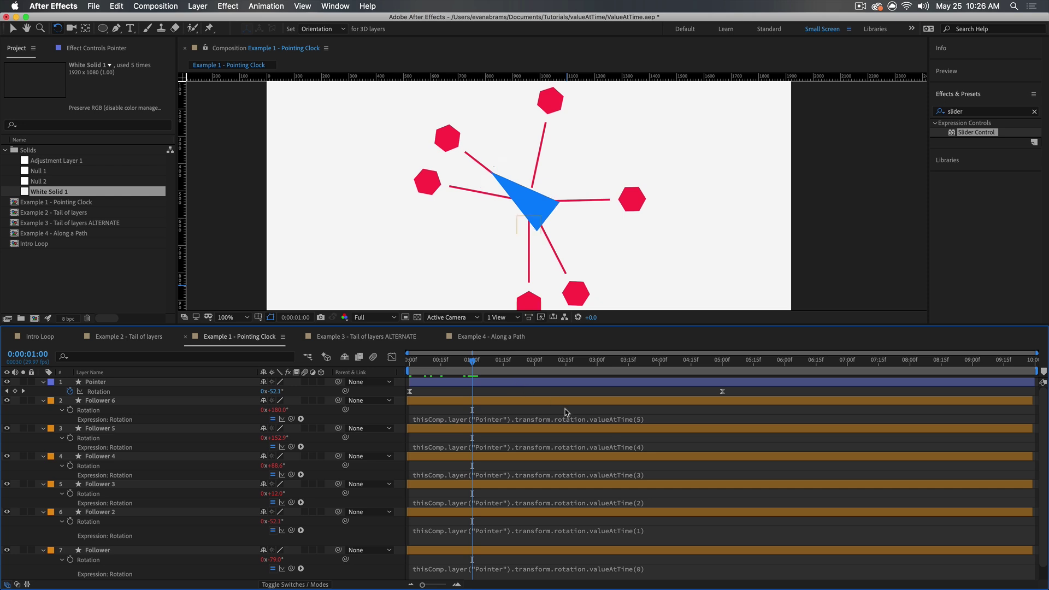
click(149, 393)
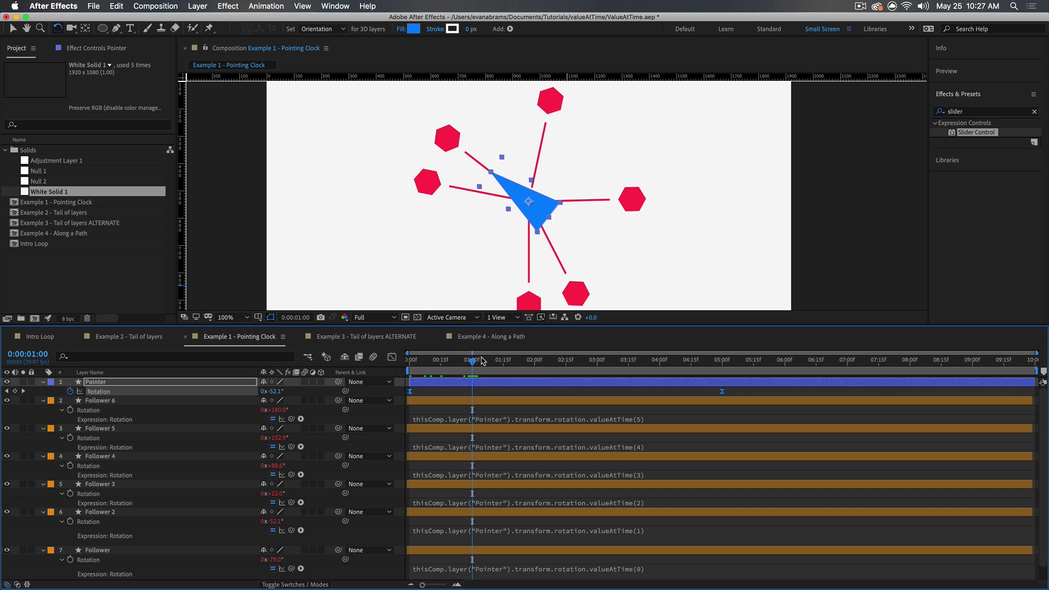
Play the Tail of layers example, then clear the Slider's keyframes so it stays at 5.00.
click(146, 338)
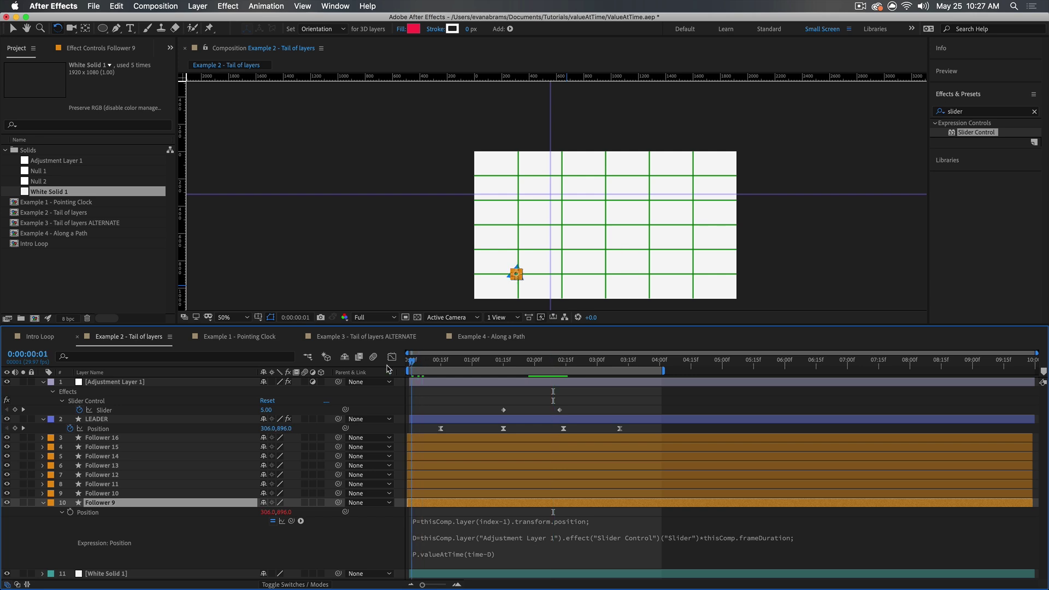
key(Home)
key(space)
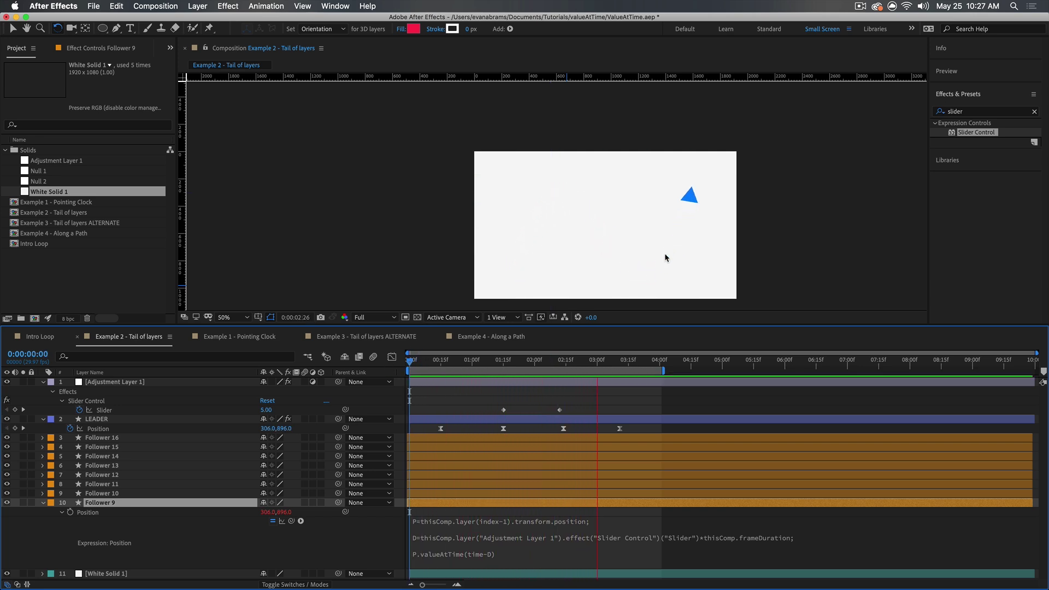
drag(614, 365, 546, 373)
key(j)
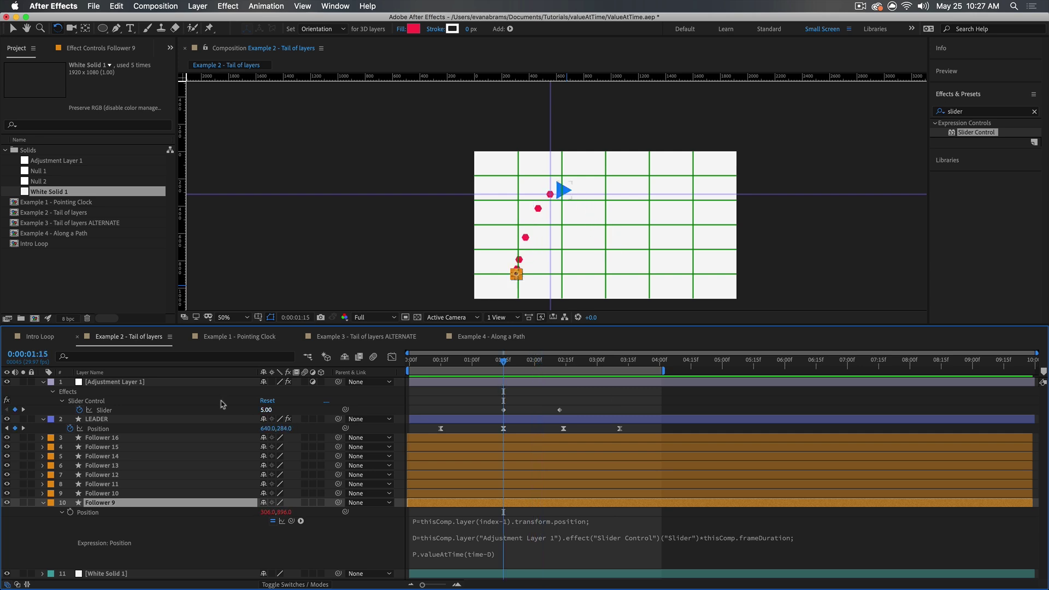
click(80, 410)
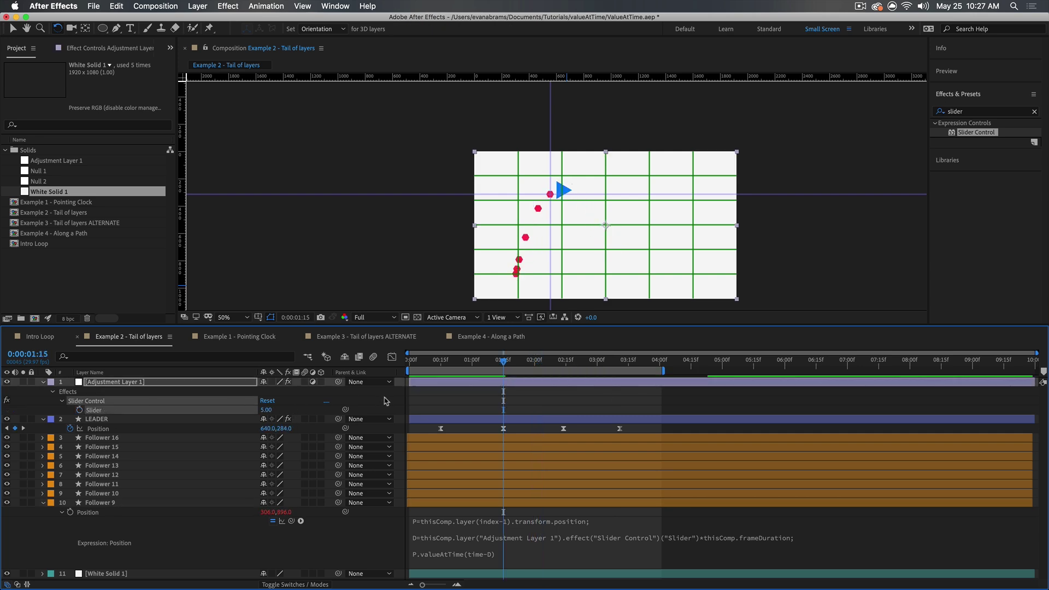
click(386, 402)
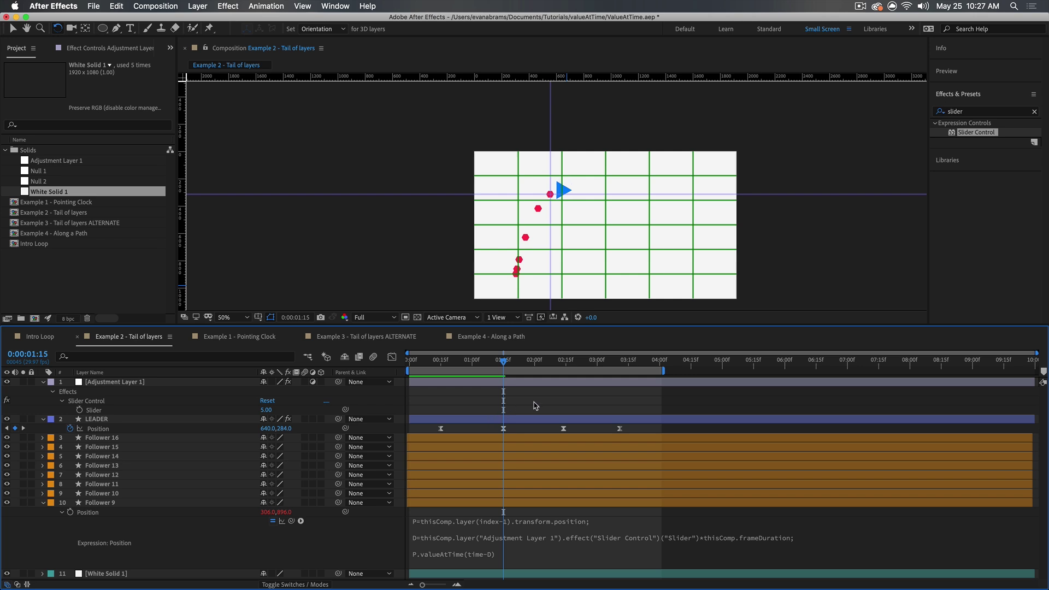
Delete Followers 10 through 16 and start renaming Follower 9.
click(131, 494)
shift+click(121, 441)
key(Delete)
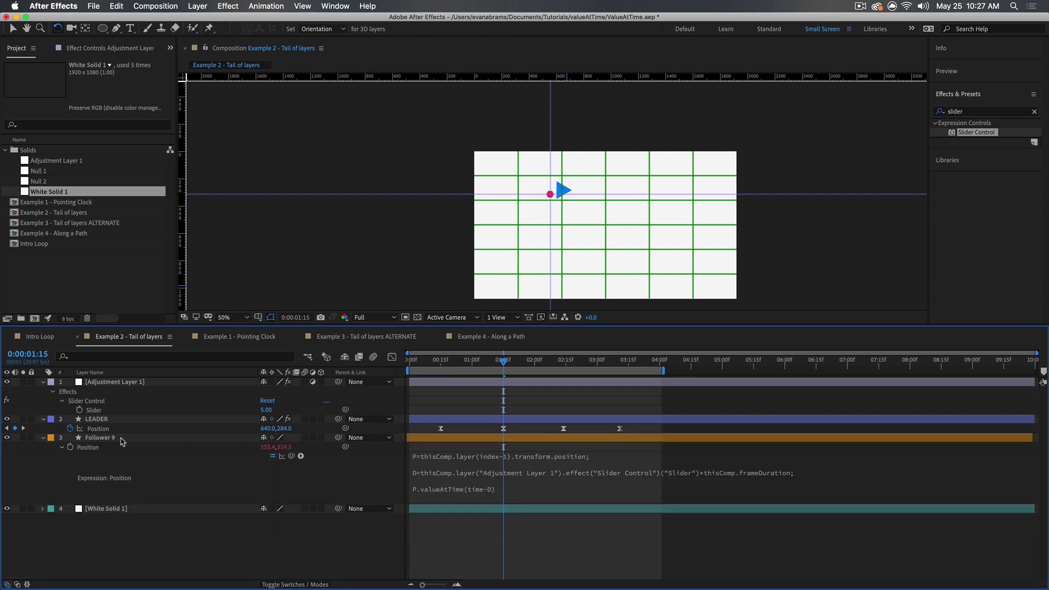
click(136, 440)
key(Return)
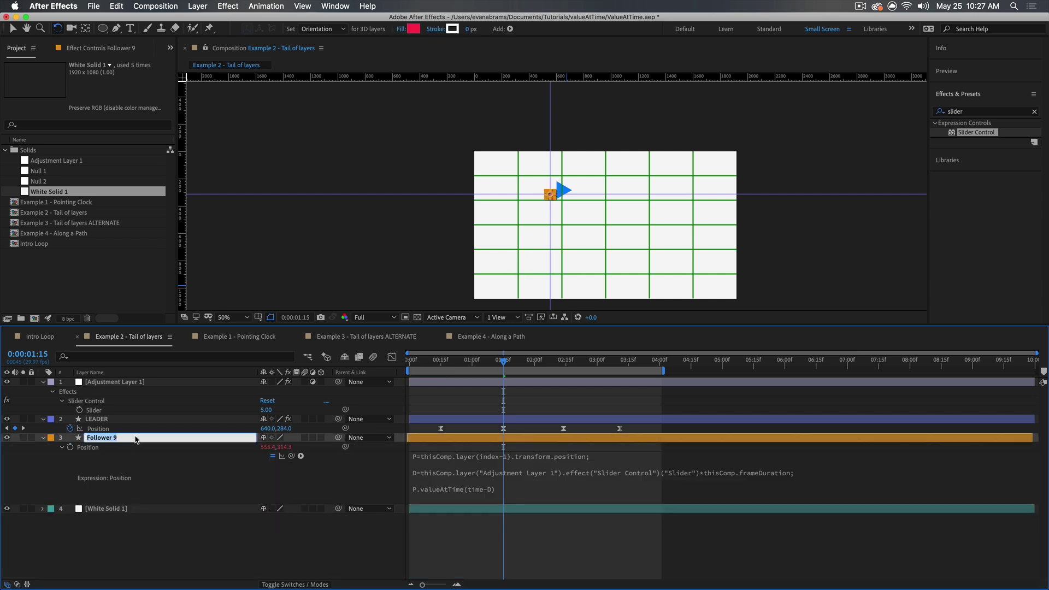
Rename Follower 9 to 'Follower' and scrub to watch it trail the LEADER's path.
text(Follower)
key(Return)
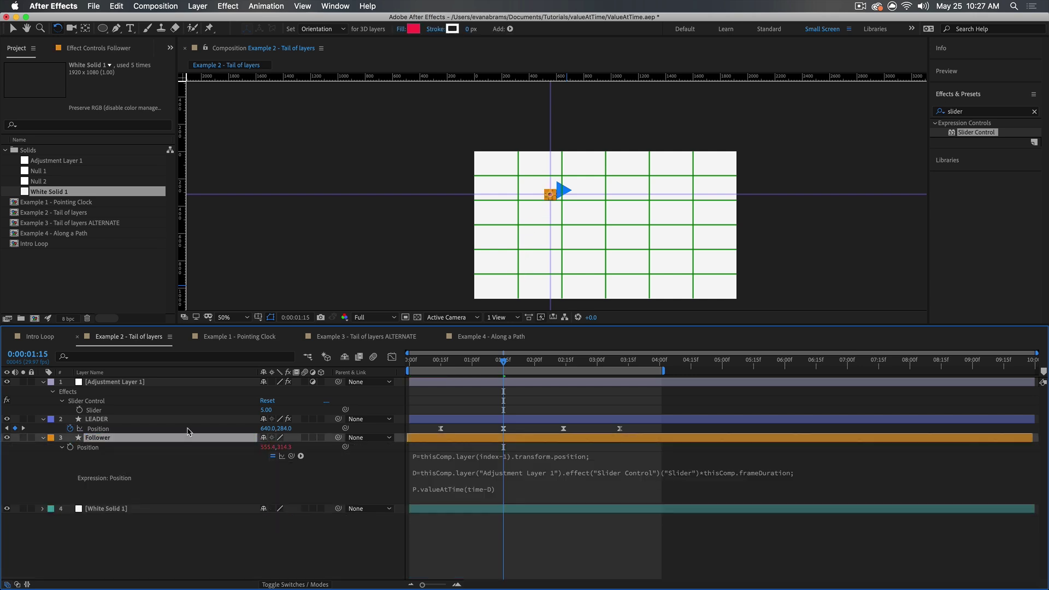
click(180, 432)
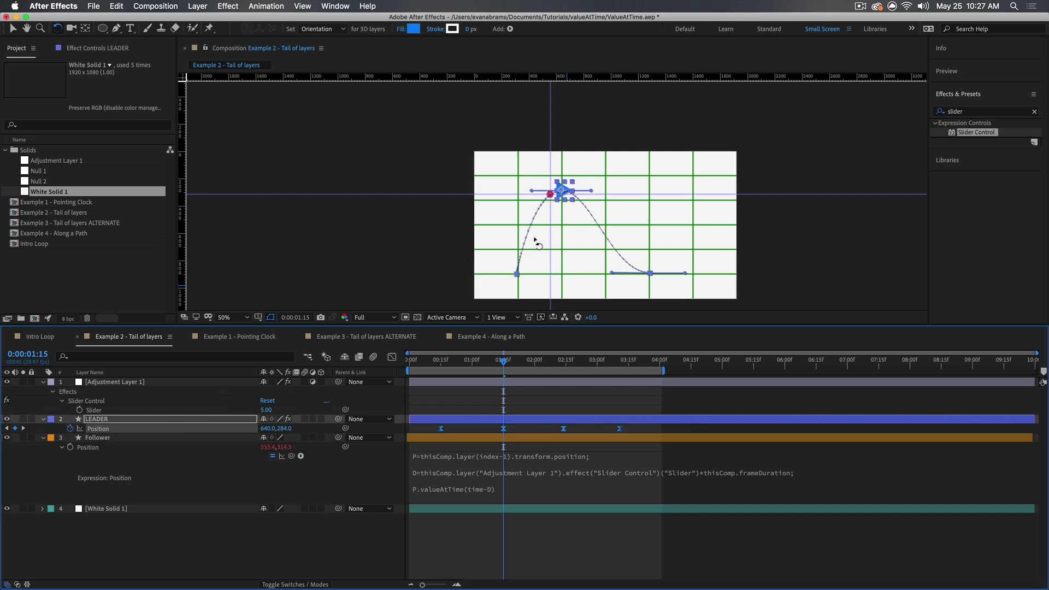
key(v)
click(455, 427)
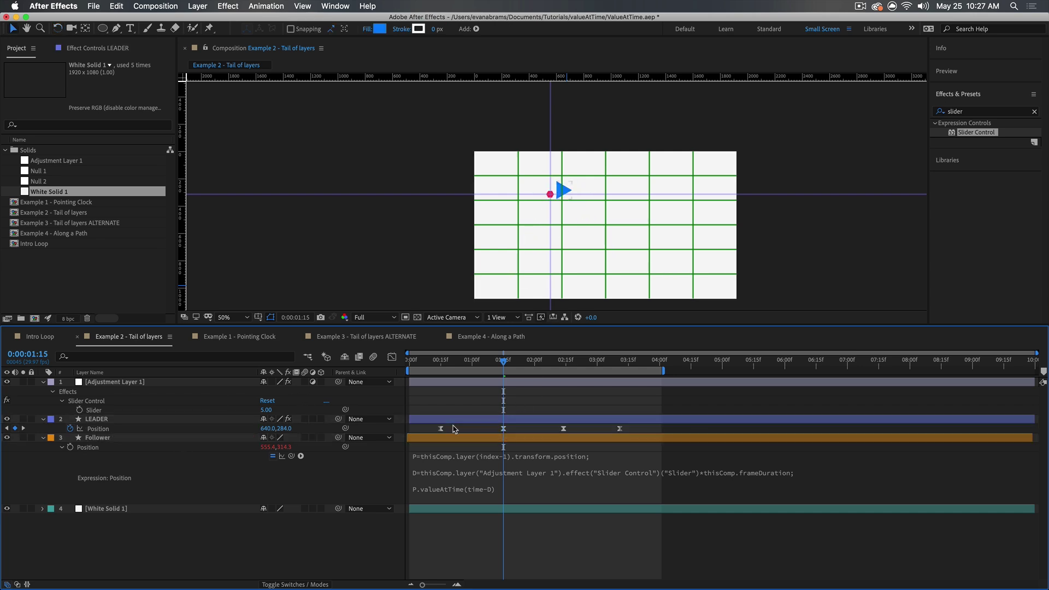
click(442, 363)
mouse_move(442, 365)
mouse_down()
mouse_move(415, 365)
mouse_move(556, 365)
mouse_move(620, 396)
mouse_move(590, 401)
mouse_up()
Inspect the LEADER's Layer > Transform > Auto-Orient settings and cancel without changes.
click(590, 418)
click(197, 6)
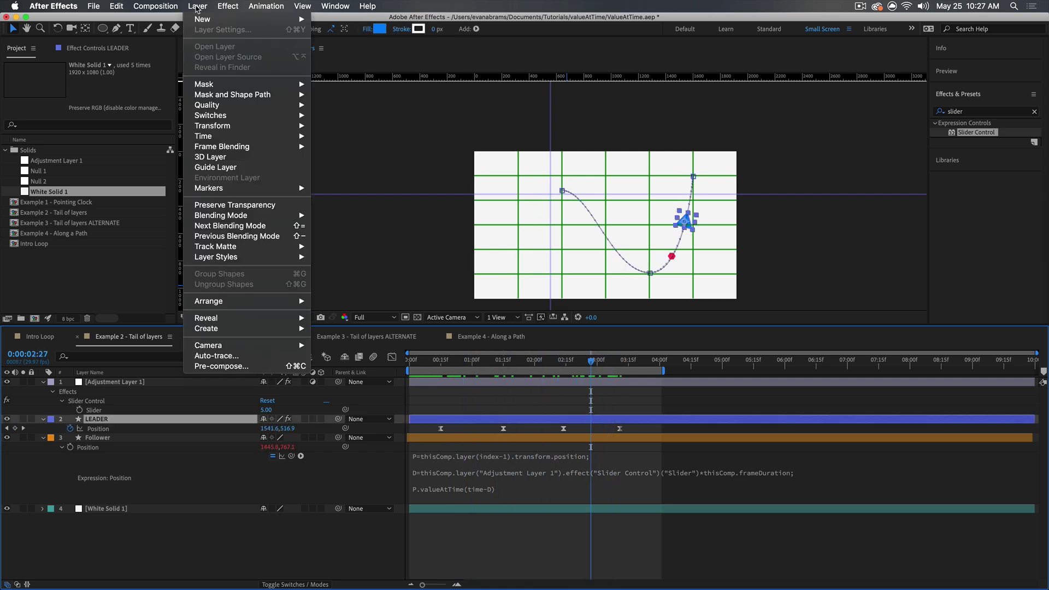
mouse_move(227, 133)
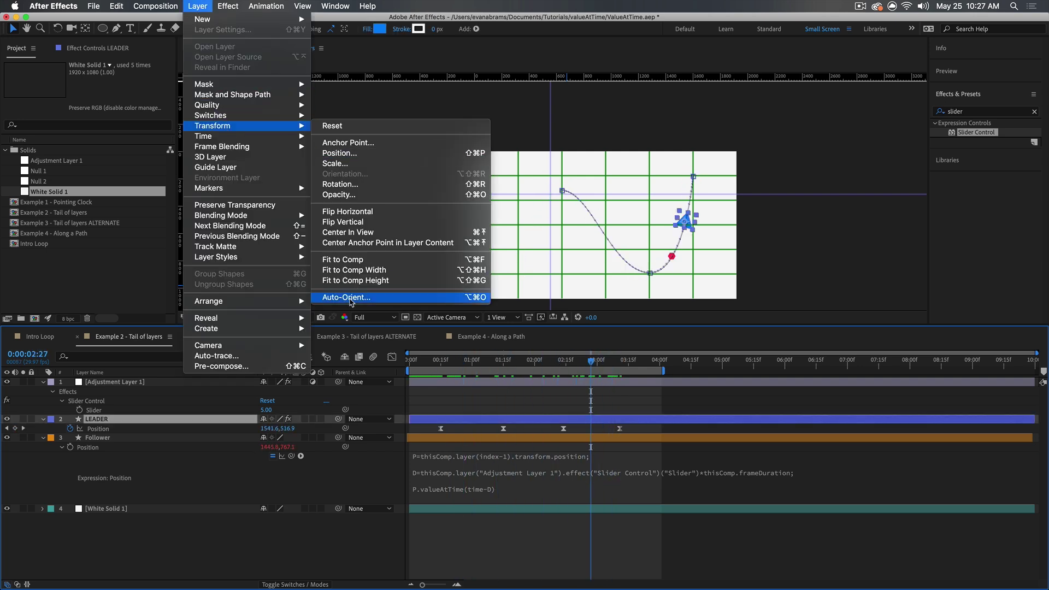
click(350, 363)
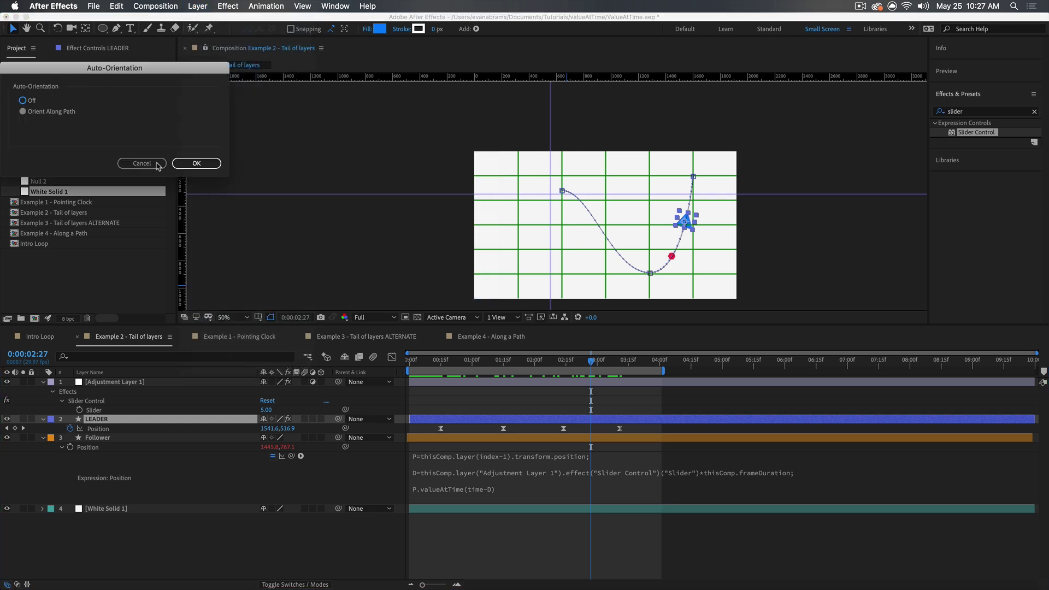
click(159, 165)
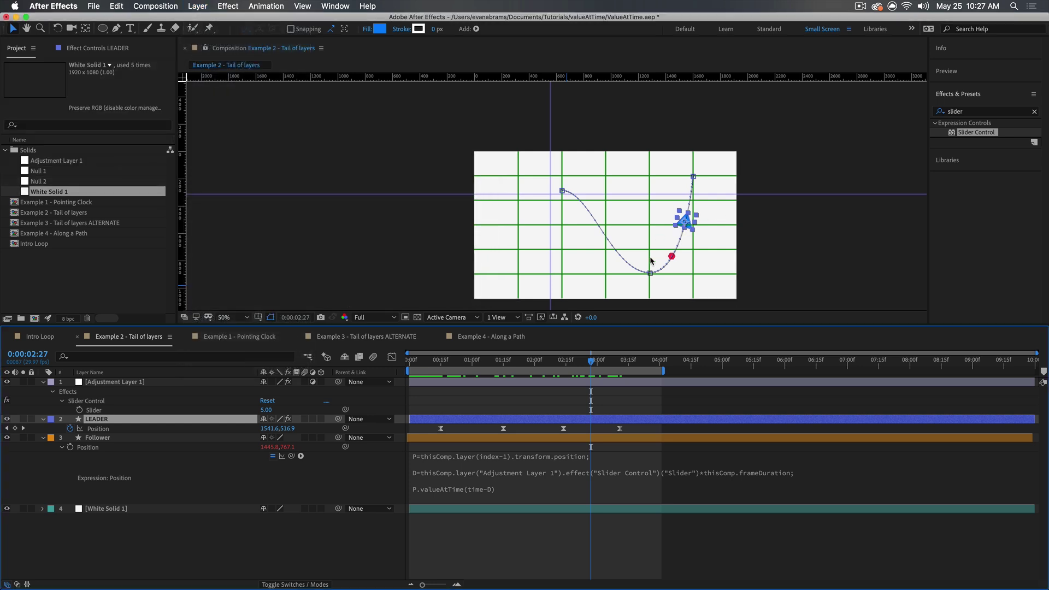
At 1:24, zoom in and pan the composition view to centre the triangle.
click(522, 361)
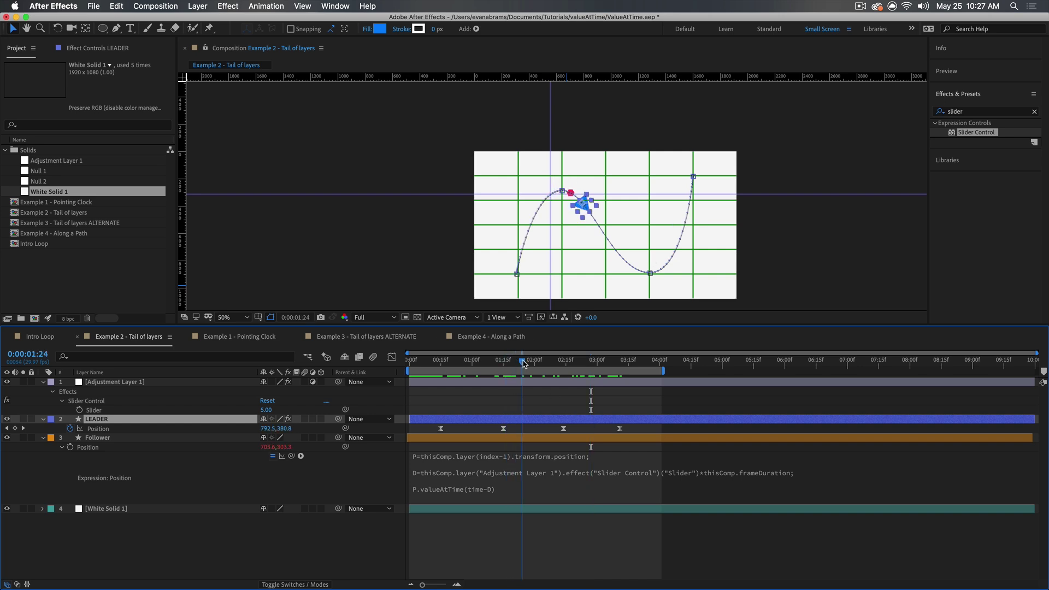
scroll(591, 218, up, 2)
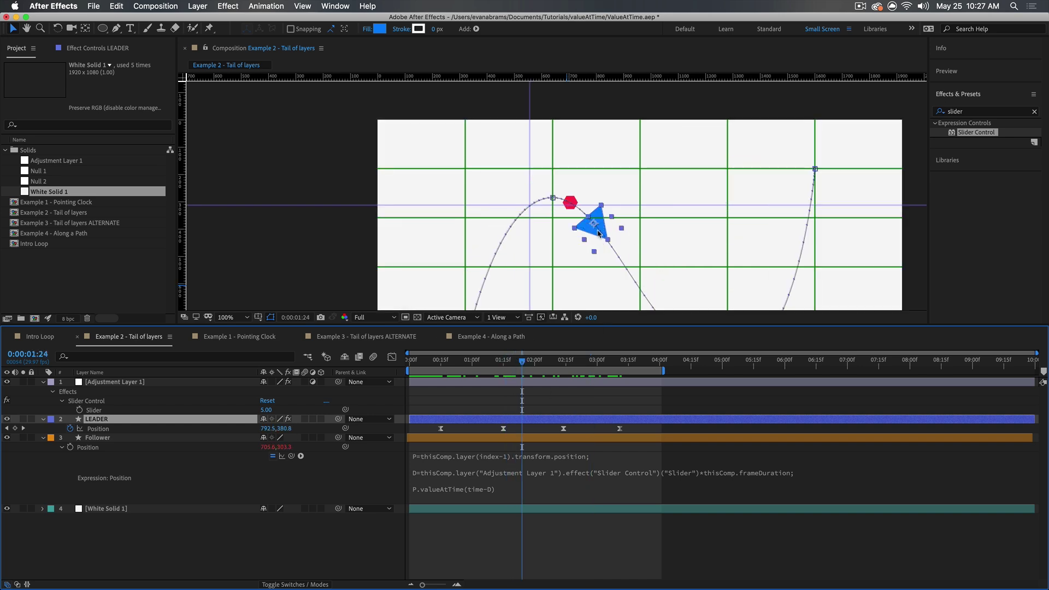
key(h)
drag(597, 217, 588, 210)
key(v)
click(966, 112)
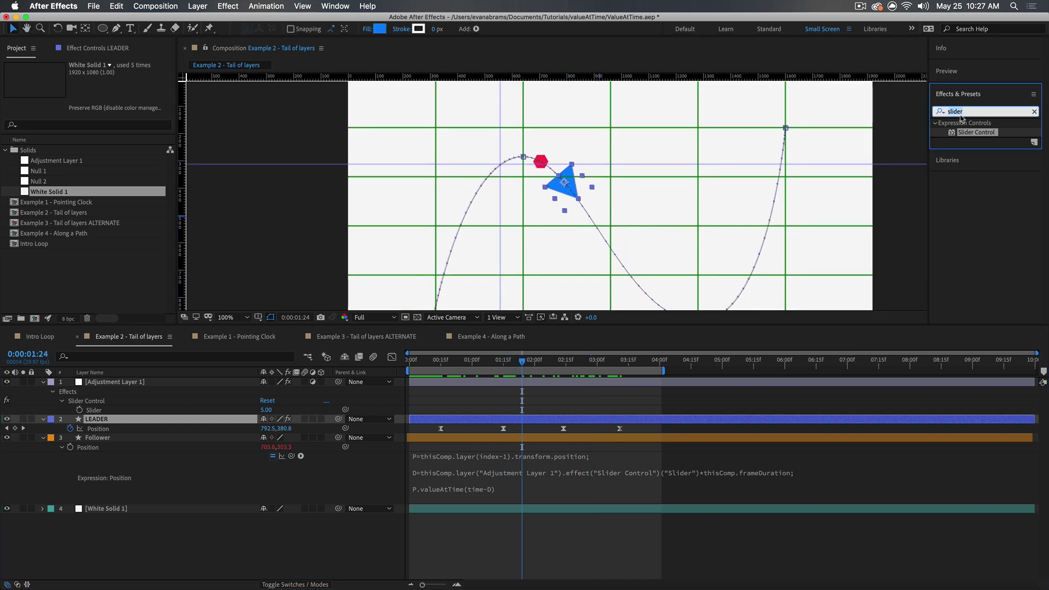
Turn on the LEADER's Echo effect to preview its triangle trail, then delete Echo.
click(497, 419)
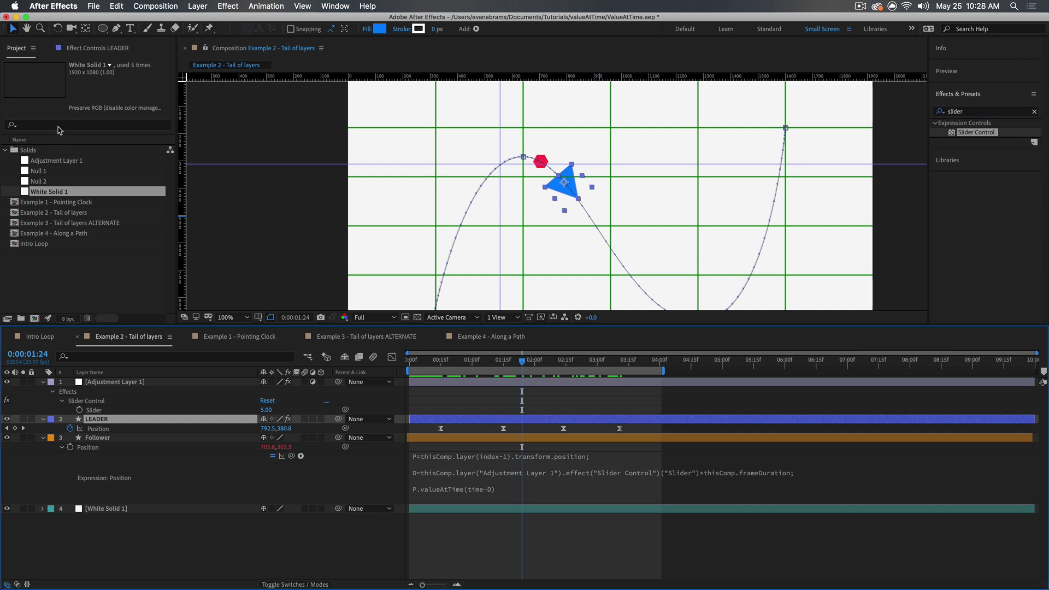
click(76, 48)
click(14, 74)
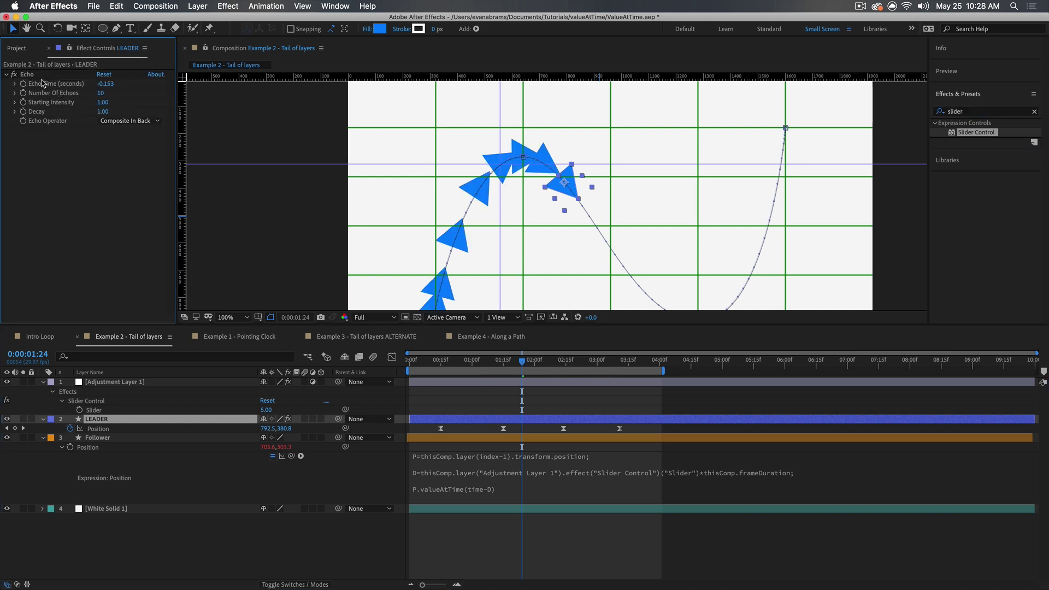
key(comma)
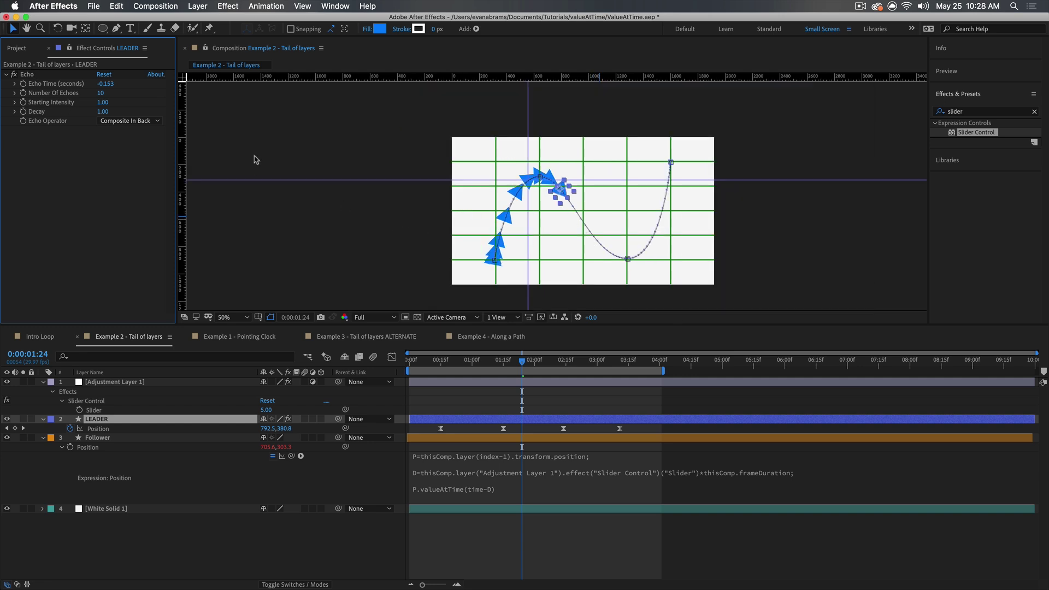
click(48, 77)
key(Delete)
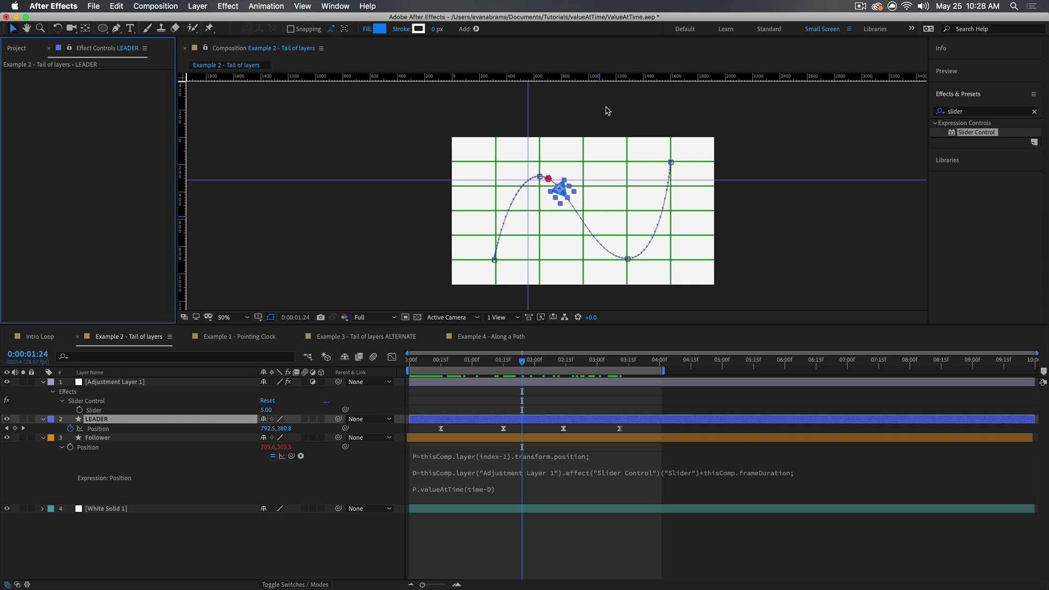
scroll(549, 181, up, 2)
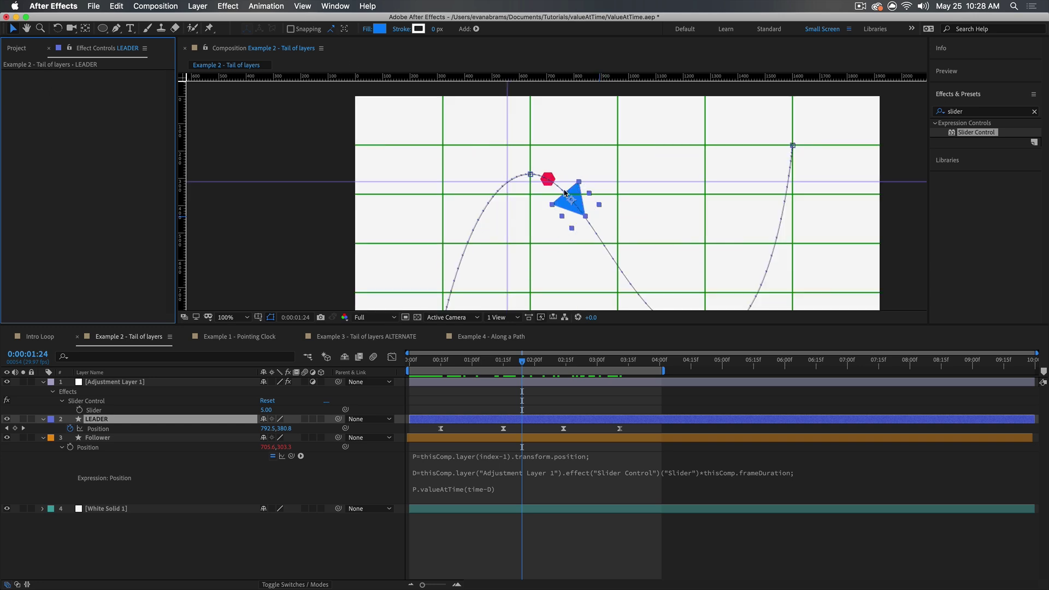
scroll(565, 192, down, 2)
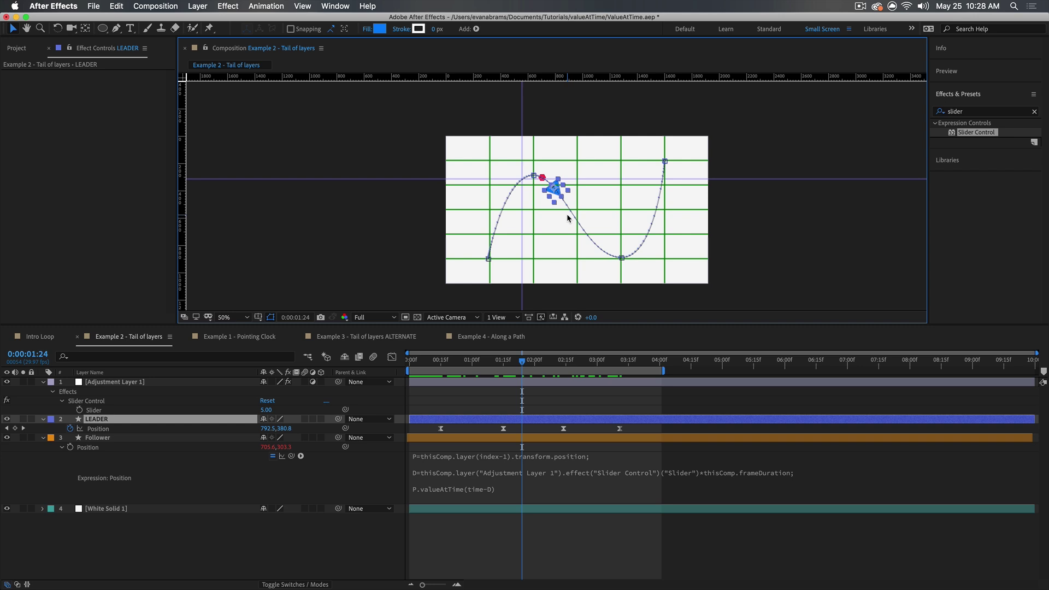
Type 'var' before P= on line 1 of the Follower's Position expression.
click(120, 438)
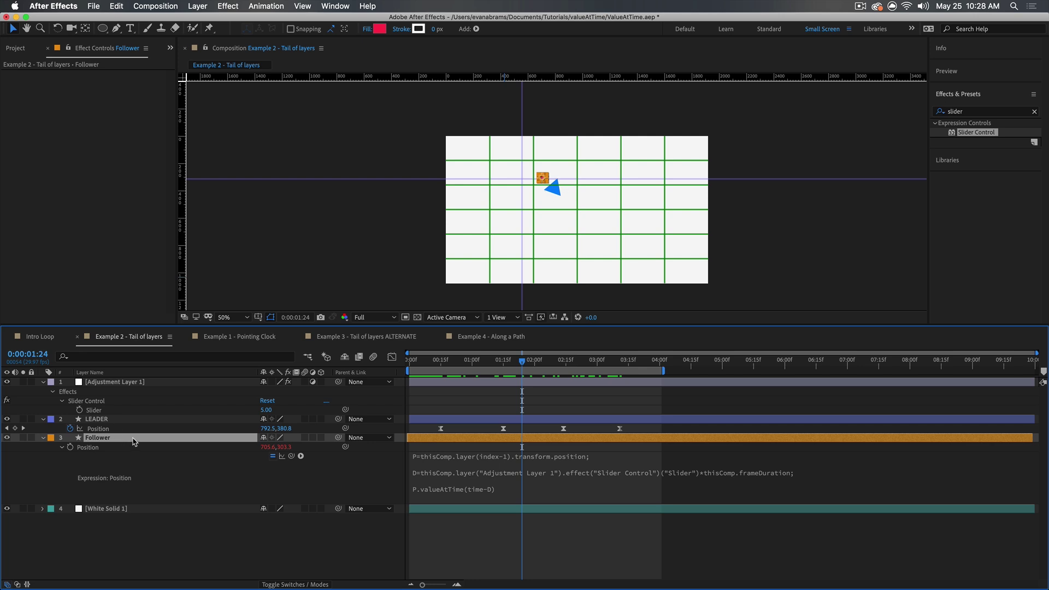
scroll(548, 193, up, 2)
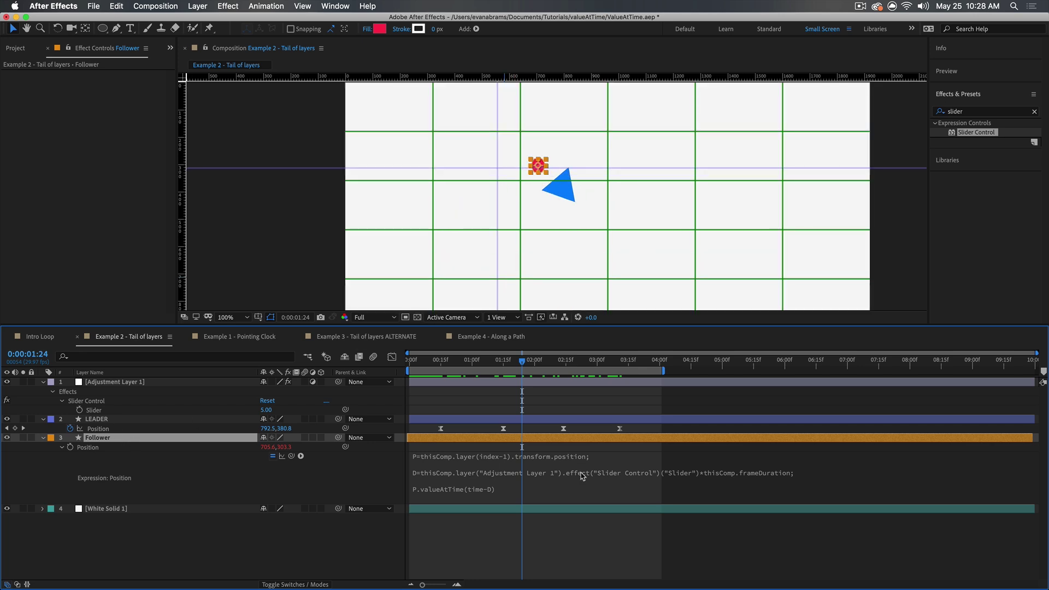
click(456, 463)
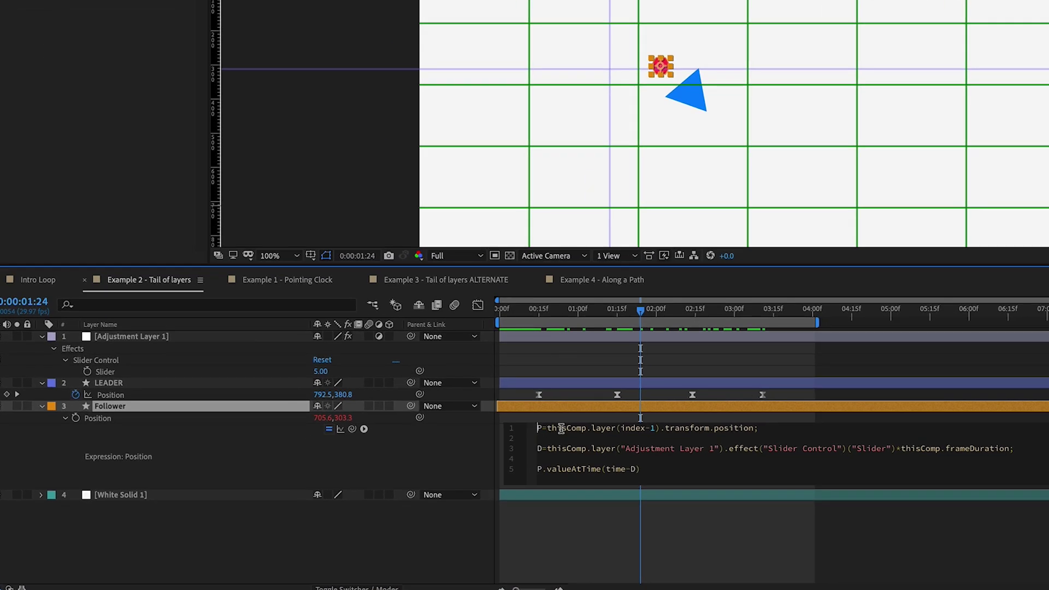
text(var)
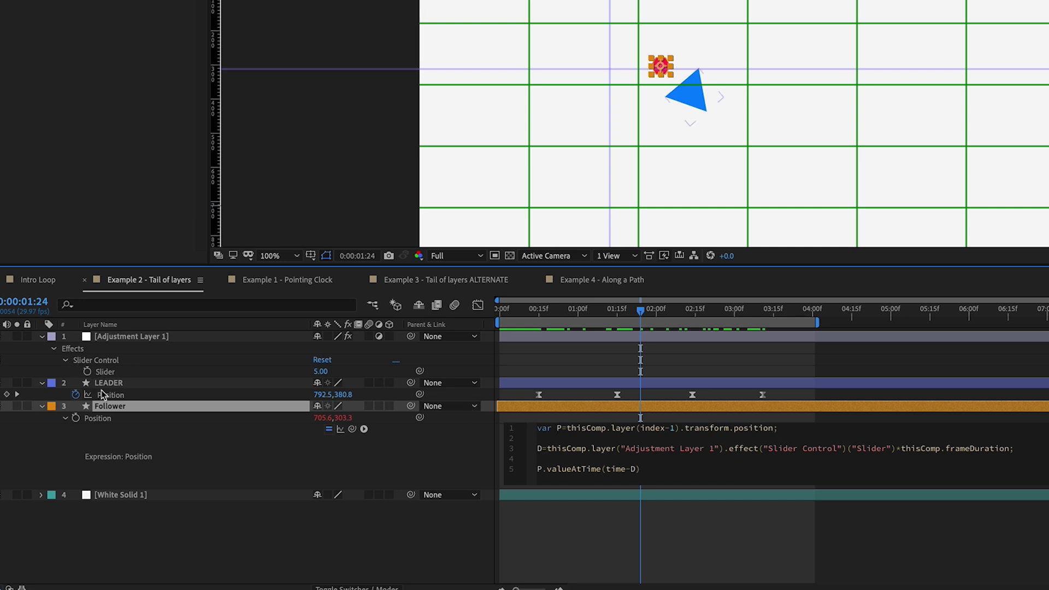
Declare D with var in the Follower Position expression, then check the lag at 0:00:02:00.
click(539, 449)
text(var)
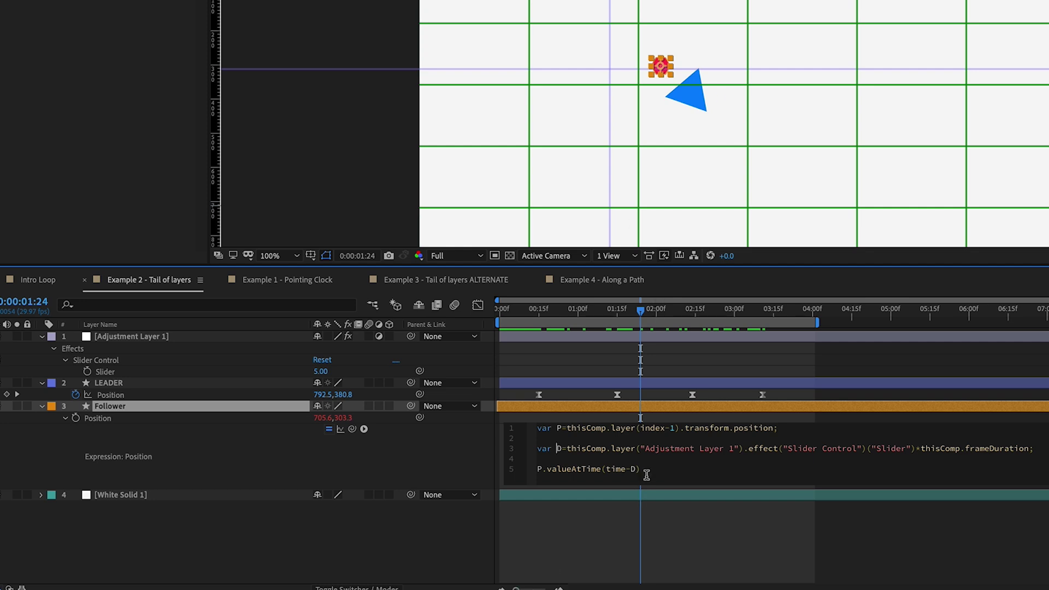
click(656, 318)
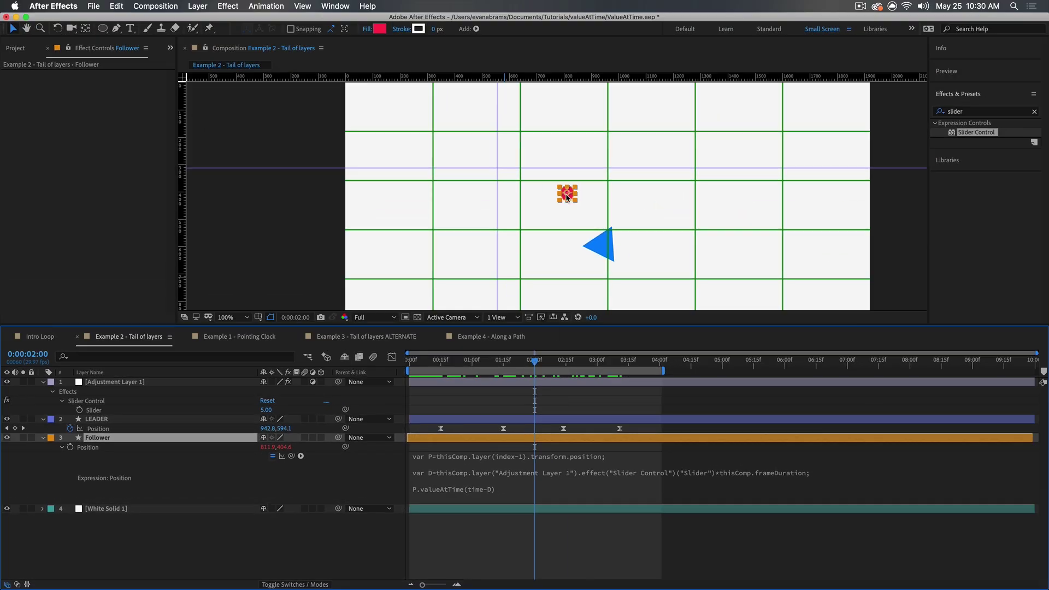
Select LEADER and step a few frames back and forth to watch the hexagon trail it.
click(530, 422)
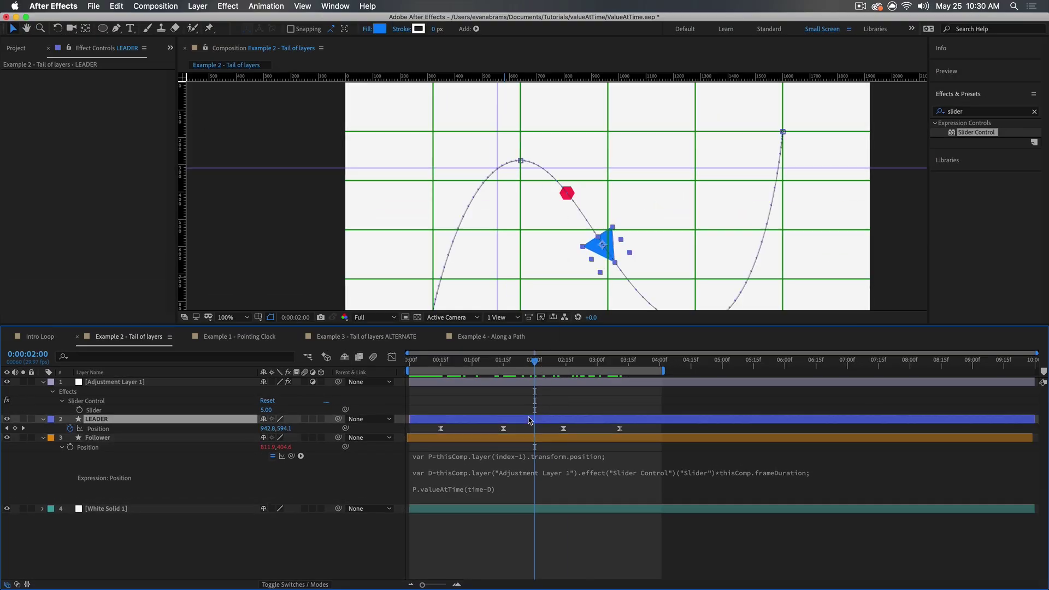
key(Page_Up)
key(Page_Up)
key(Page_Up)
key(Page_Up)
key(Page_Up)
key(Page_Up)
key(Page_Up)
key(Page_Up)
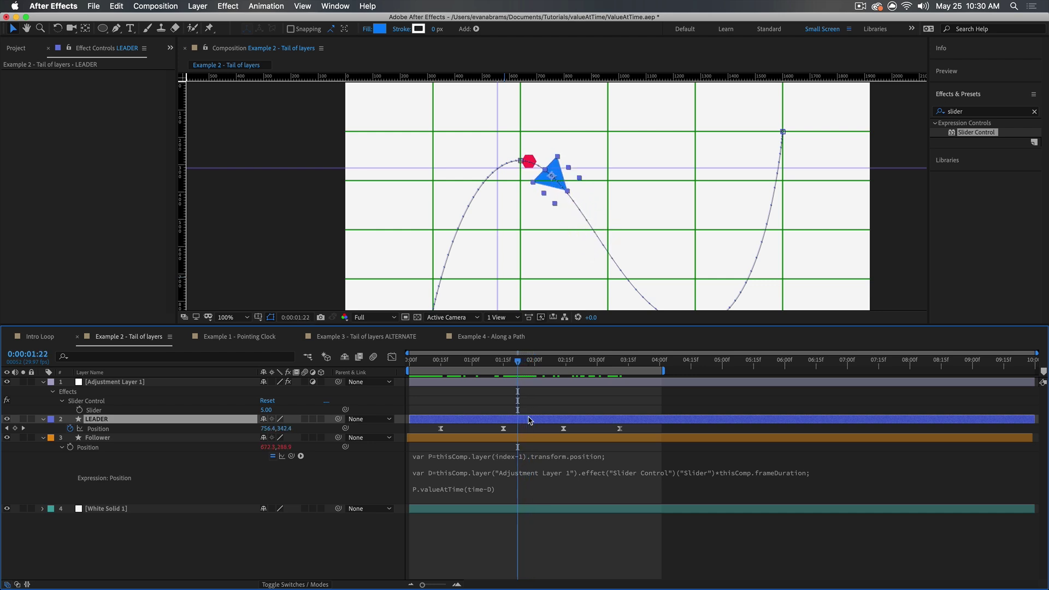
key(Page_Down)
key(Page_Down)
key(Page_Down)
key(Page_Down)
key(Page_Down)
key(Page_Down)
key(Page_Down)
key(Page_Down)
key(Page_Down)
key(Page_Down)
key(Page_Down)
key(Page_Down)
key(Page_Down)
key(Page_Down)
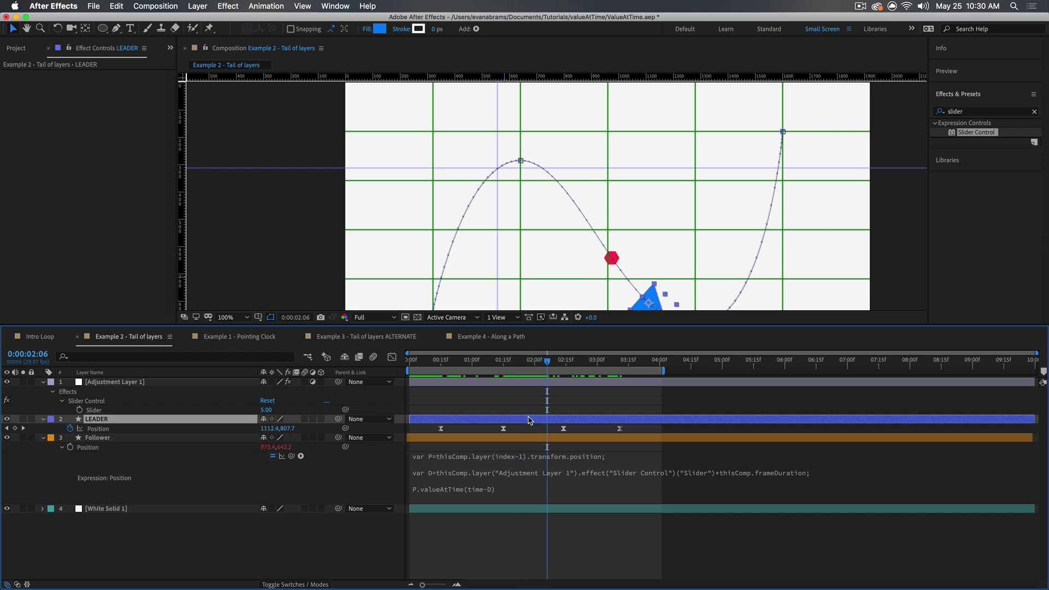
key(Page_Down)
key(Page_Down)
key(Page_Down)
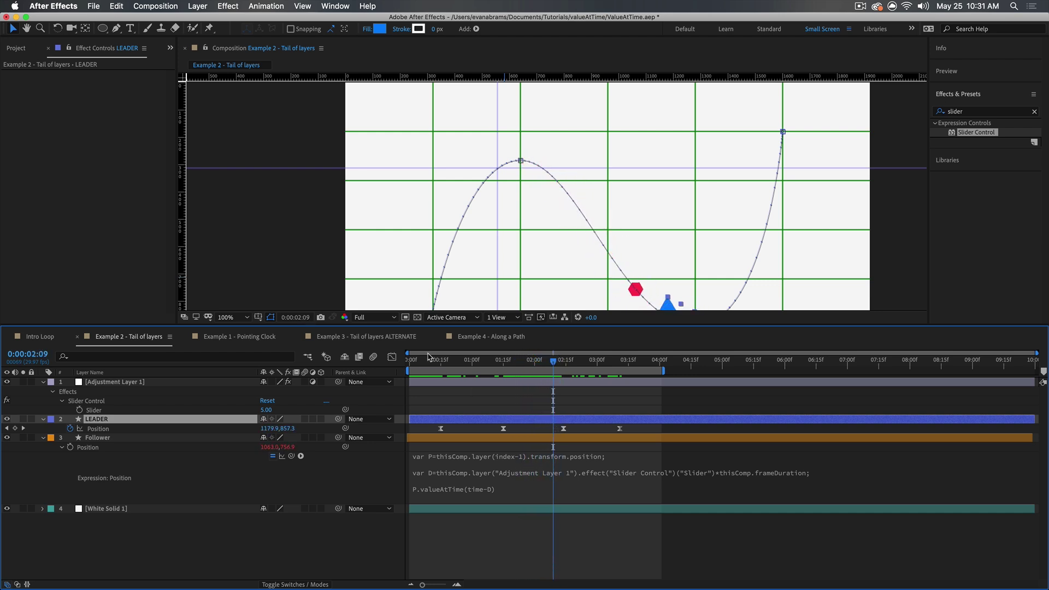
Set the delay Slider to 1 and check the tighter one-frame trail in the viewer.
click(271, 411)
text(1)
key(Return)
key(comma)
key(h)
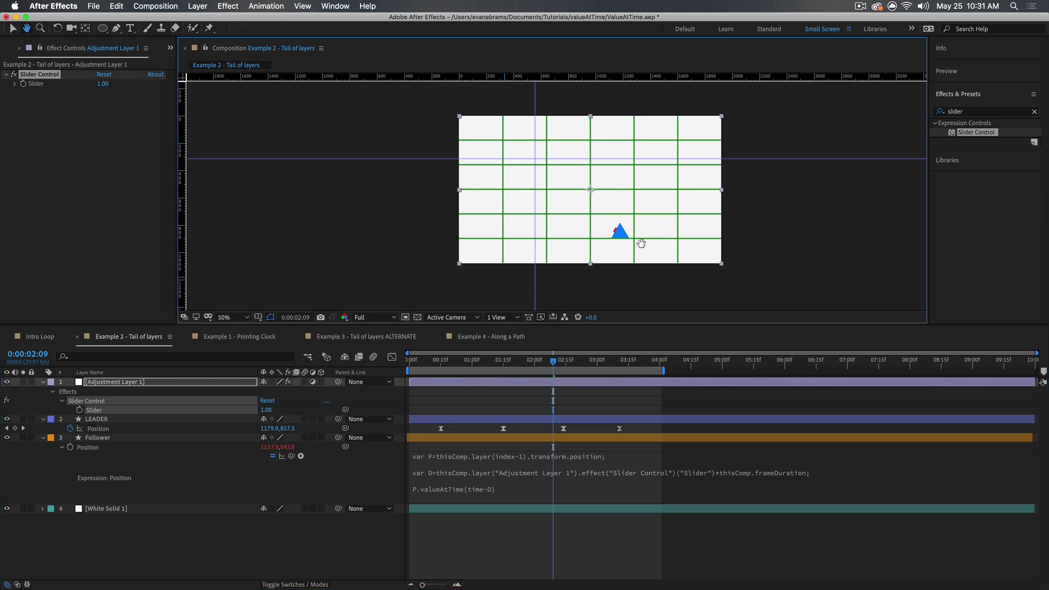
key(v)
key(period)
click(598, 437)
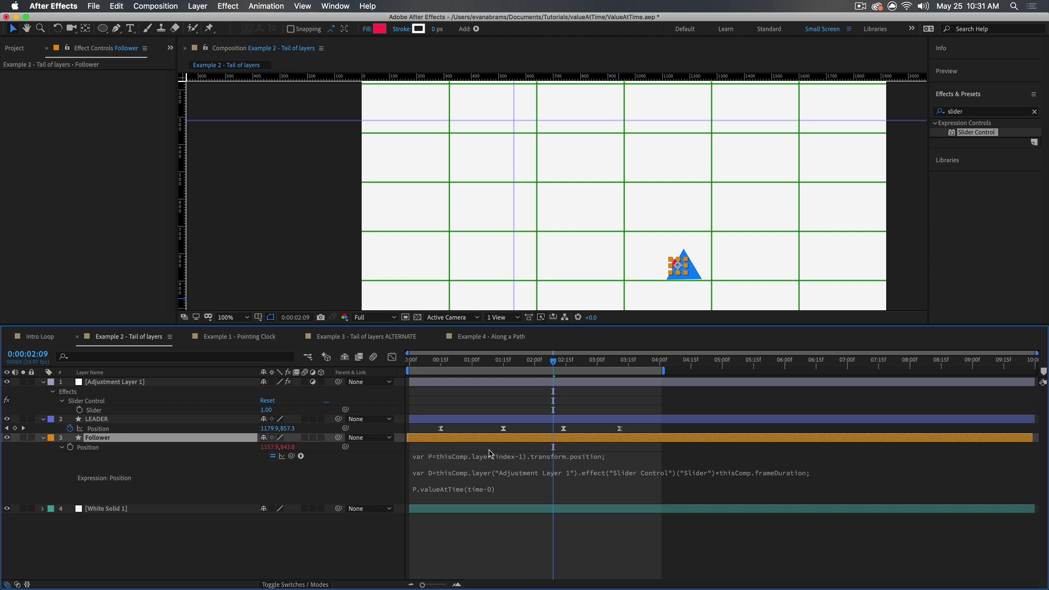
Duplicate Follower nine times with Cmd+D and step up through Followers 2 to 10.
key(super+d)
key(super+d)
key(super+d)
key(super+d)
key(super+d)
key(super+d)
key(super+d)
key(super+d)
key(super+d)
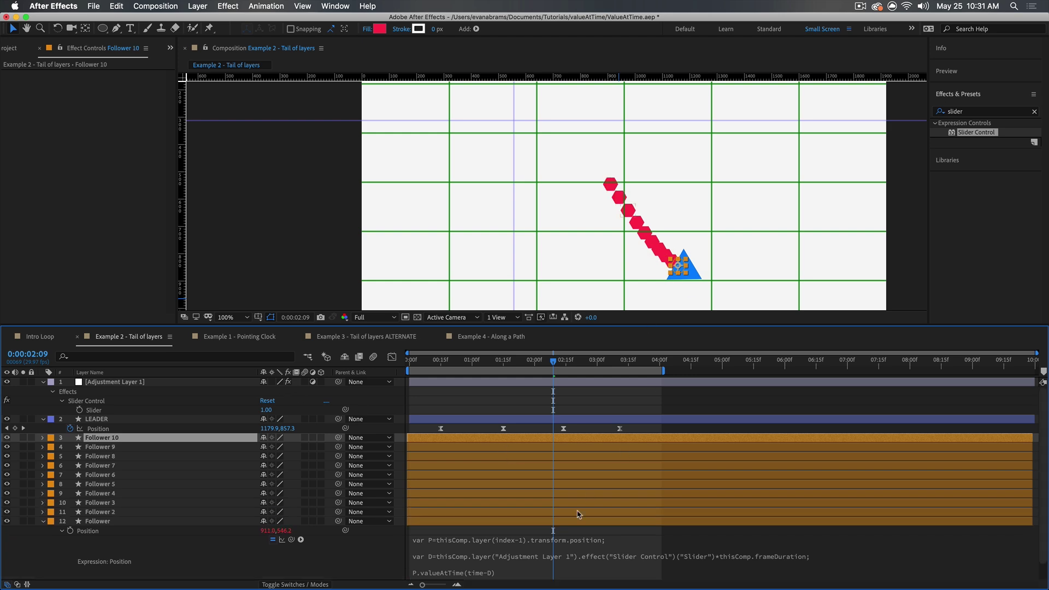
click(578, 512)
click(571, 503)
click(572, 494)
click(573, 484)
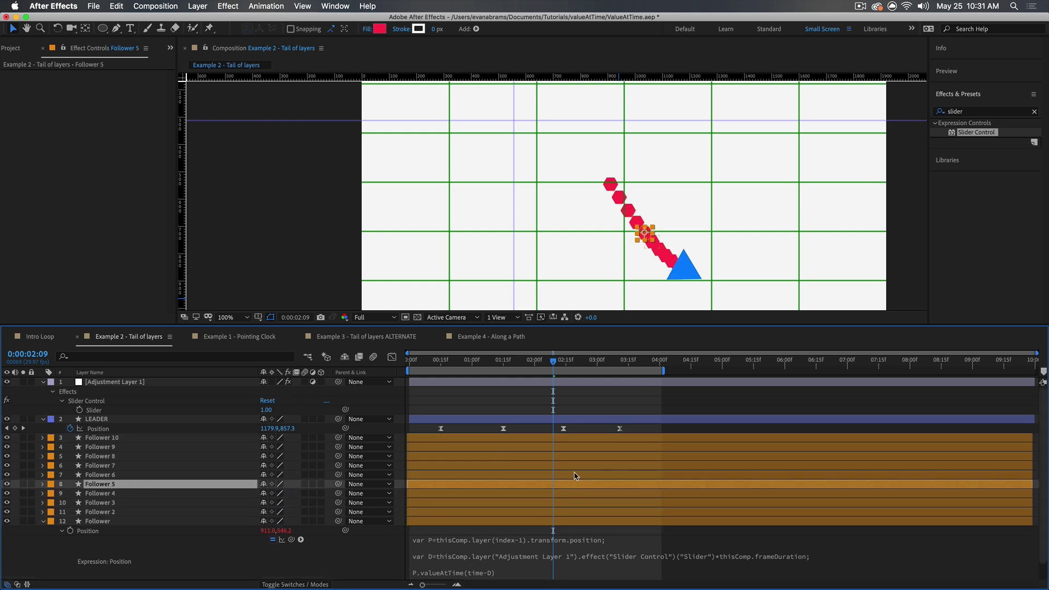
click(575, 475)
click(578, 466)
click(581, 456)
click(582, 447)
click(583, 439)
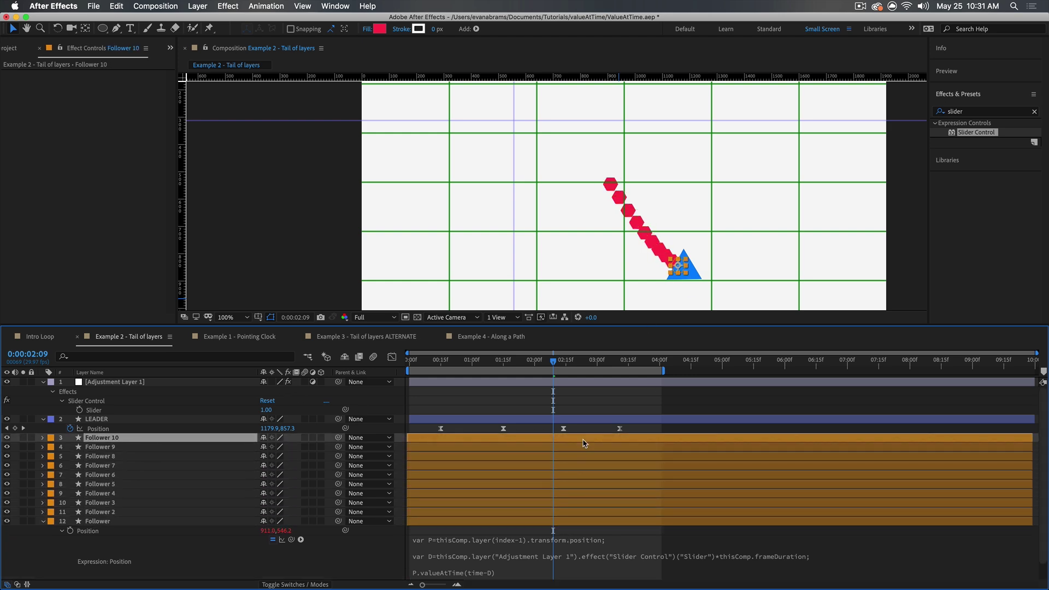
Try delay Slider values 3.4 and 2.3, then settle on 5.
click(267, 410)
text(3.4)
key(Return)
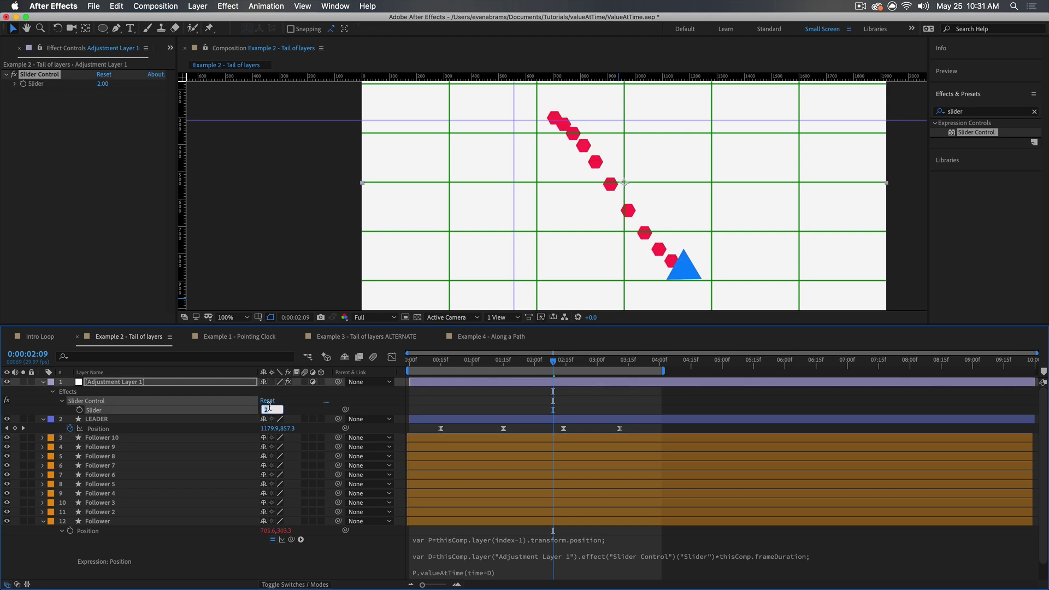
key(super+Down)
key(super+Down)
key(super+Down)
key(super+Down)
key(super+Down)
key(super+Down)
key(super+Down)
key(super+Down)
key(super+Down)
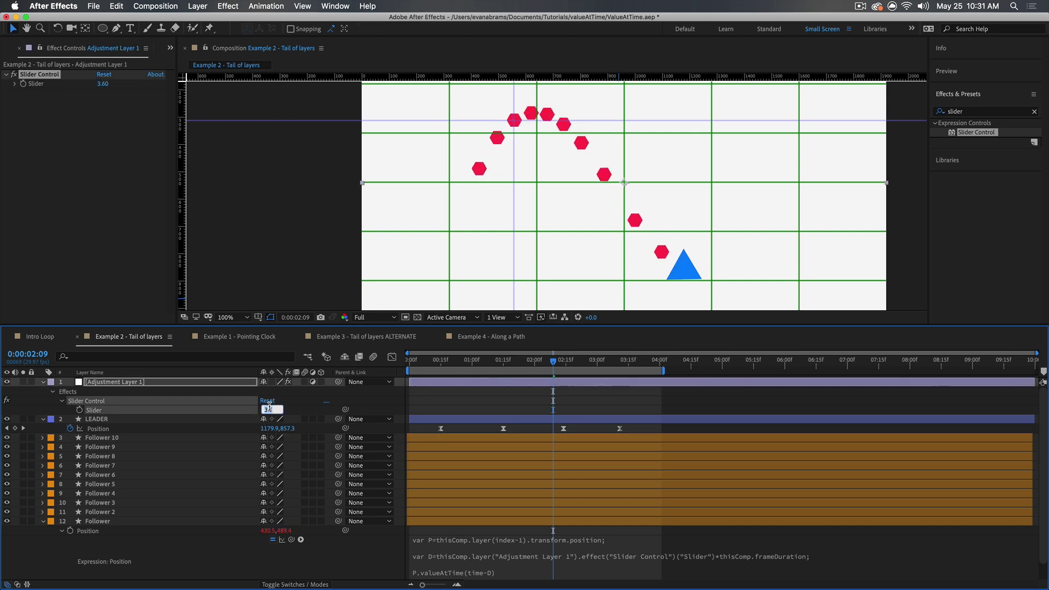
key(super+Down)
key(super+Down)
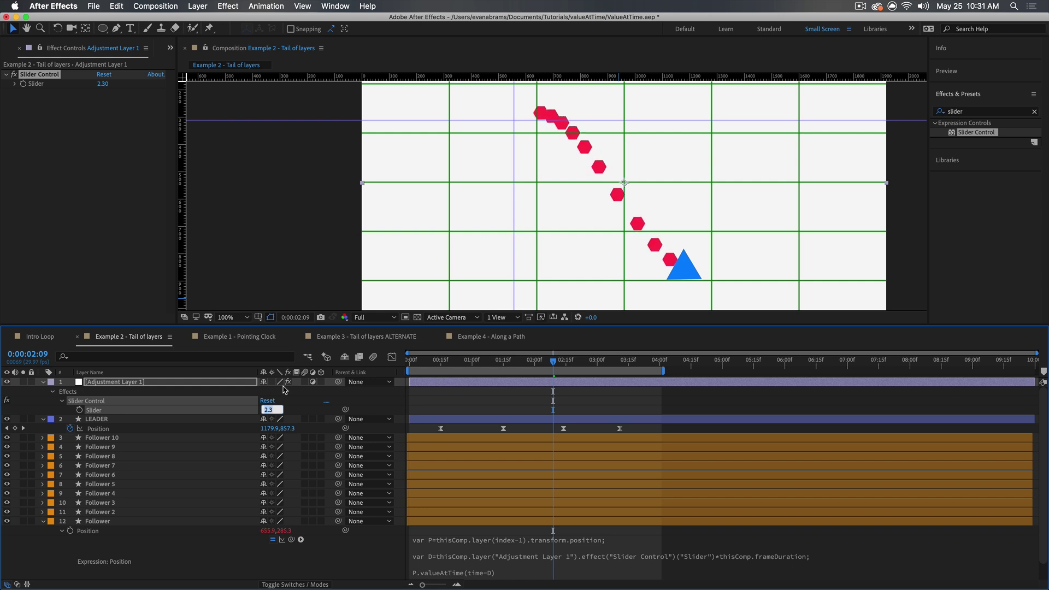
text(5)
key(Return)
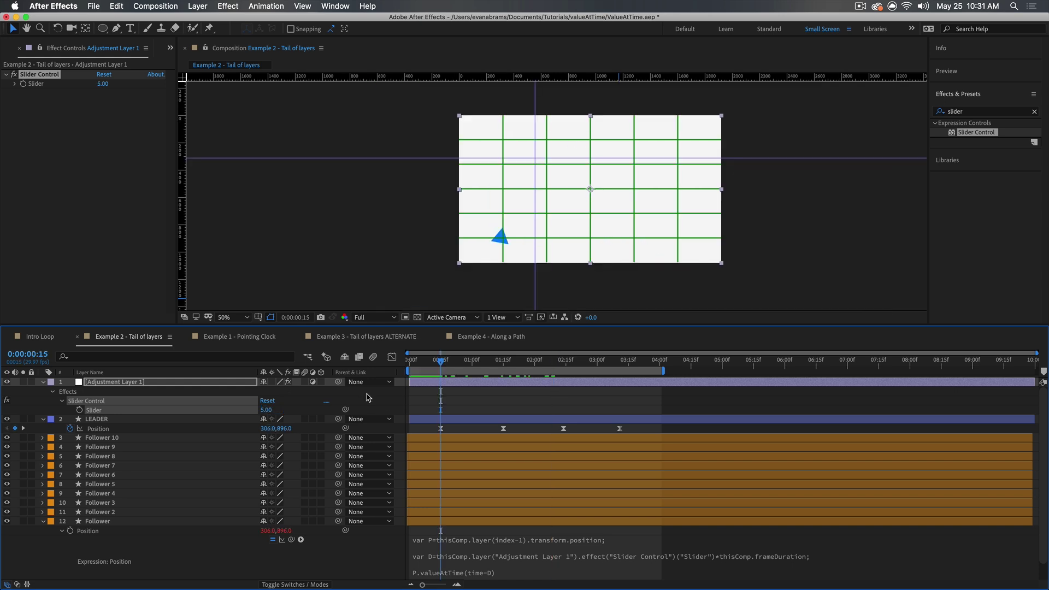
Keyframe the delay Slider at 0 on 0:00:00:15 and 5 on 0:00:01:15.
click(266, 410)
text(0)
key(Return)
click(80, 410)
drag(459, 366, 504, 367)
click(267, 410)
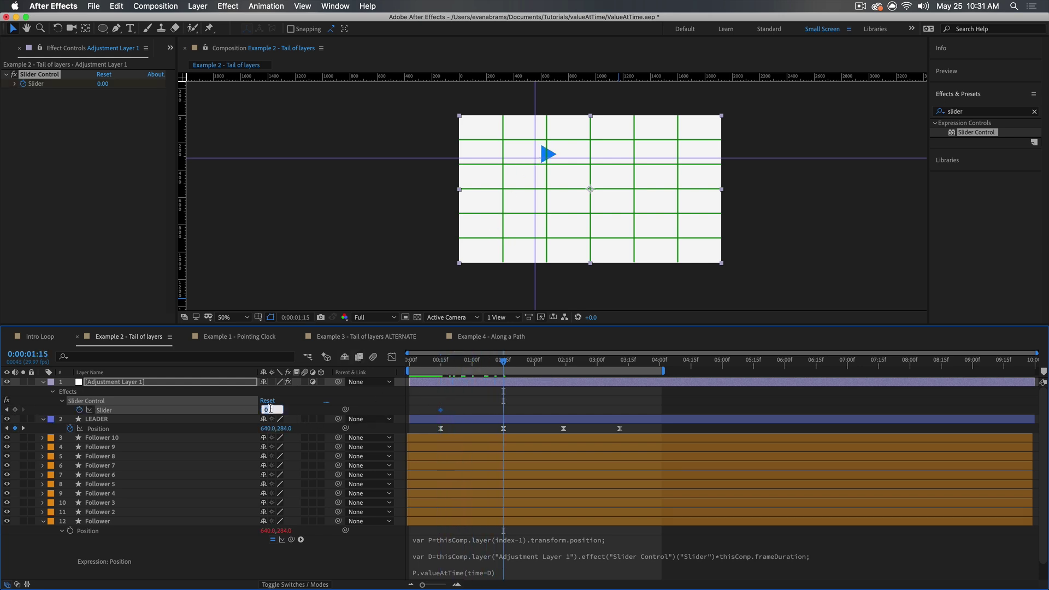
text(5)
key(Return)
key(space)
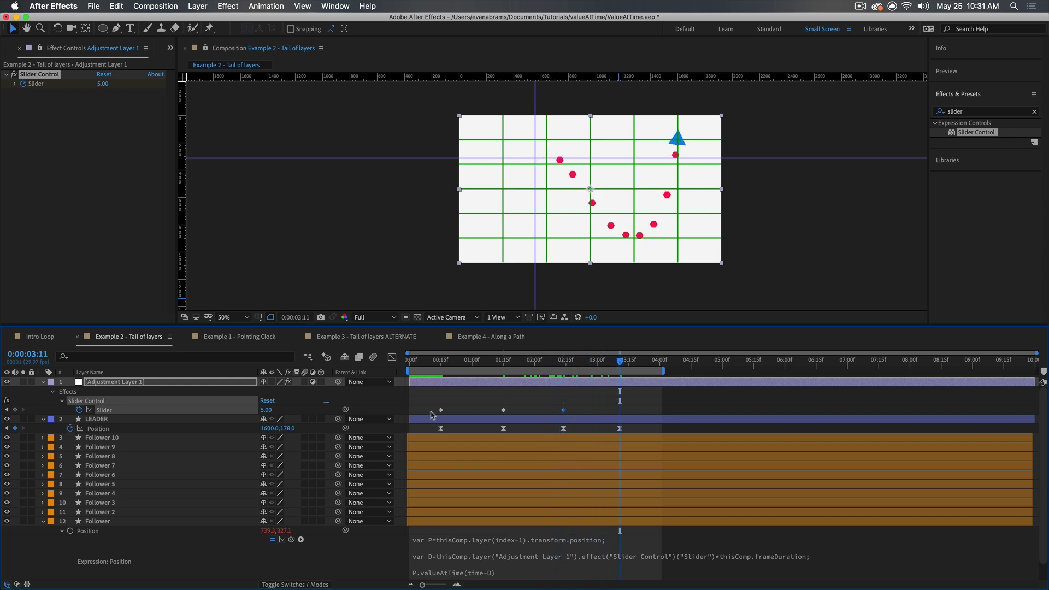
Paste a 0 Slider keyframe at 3:11 and preview the animation from 0:00:00:15.
key(ctrl+c)
key(ctrl+v)
drag(511, 368, 441, 368)
key(space)
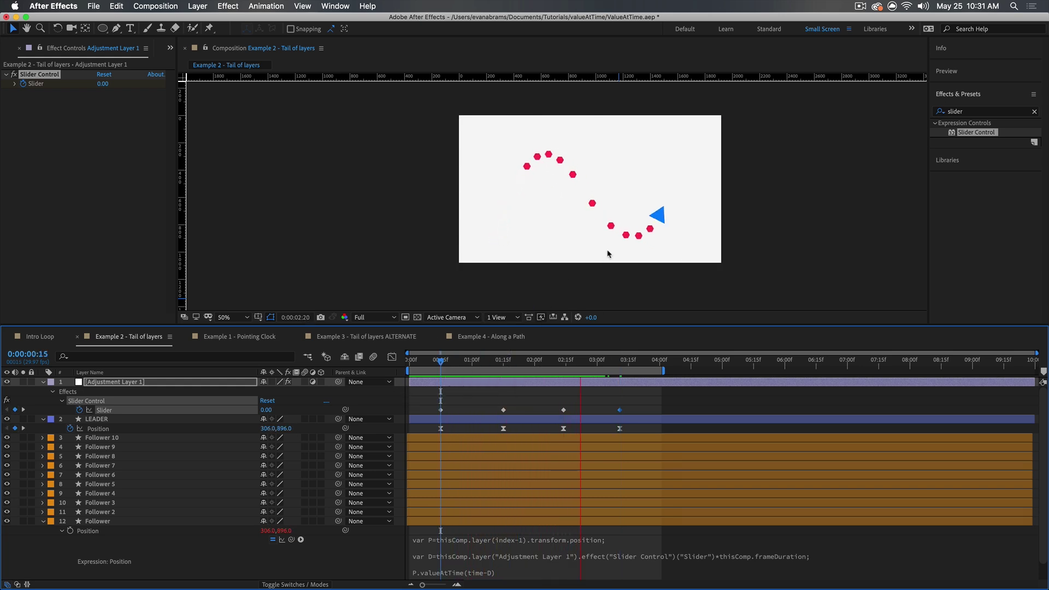
key(space)
Inspect follower spacing at 0:00:02:23, trial a Slider change and undo it, then open Example 3 ALTERNATE.
drag(587, 366, 583, 368)
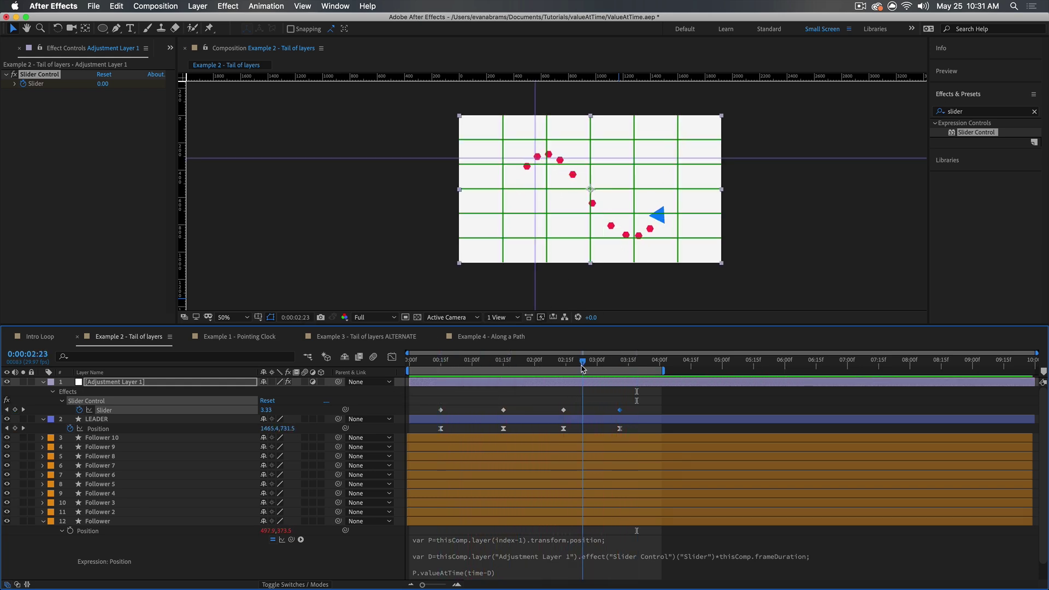
scroll(525, 508, down, 2)
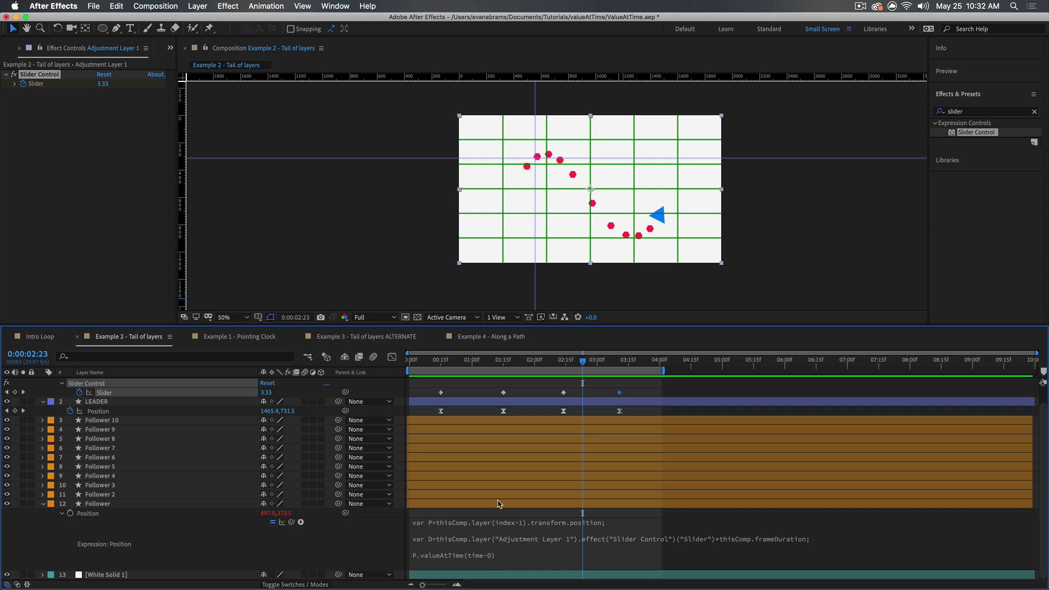
scroll(499, 504, up, 1)
click(80, 76)
click(57, 76)
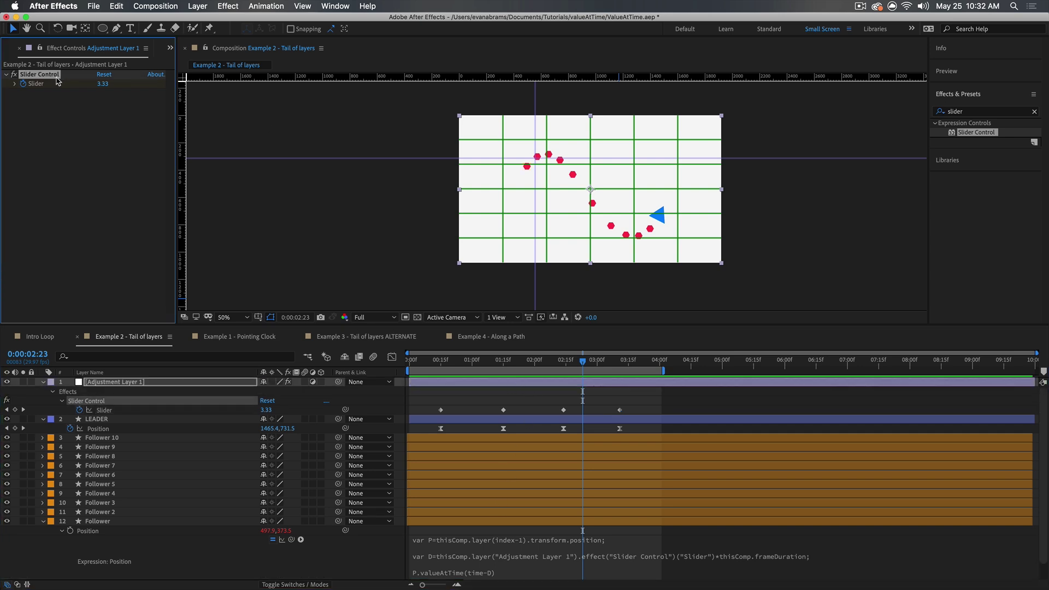
click(619, 438)
shift+click(627, 512)
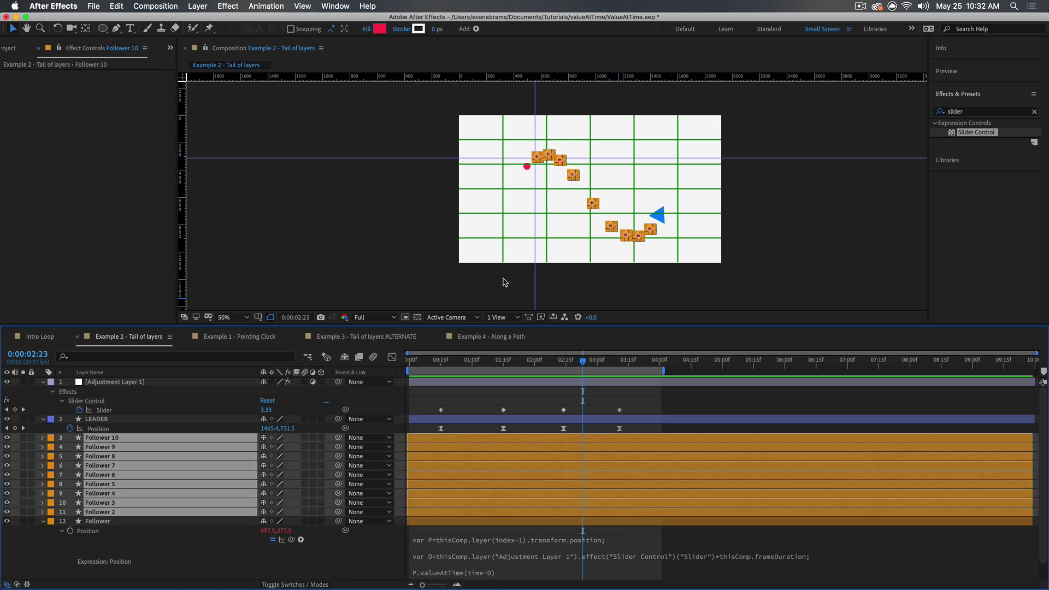
click(535, 385)
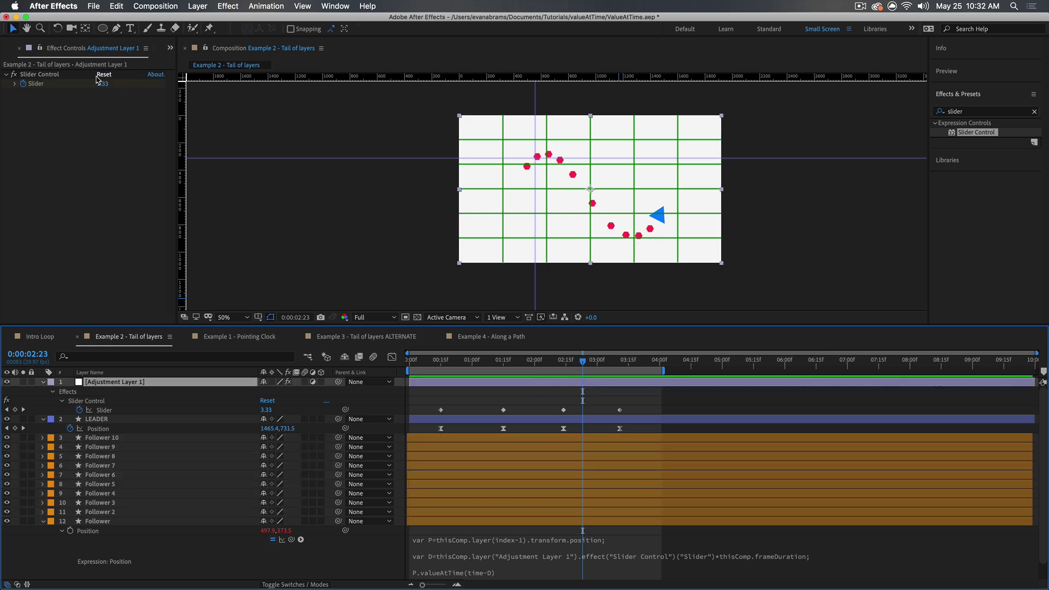
mouse_move(103, 84)
mouse_down()
mouse_move(88, 88)
mouse_move(116, 89)
mouse_up()
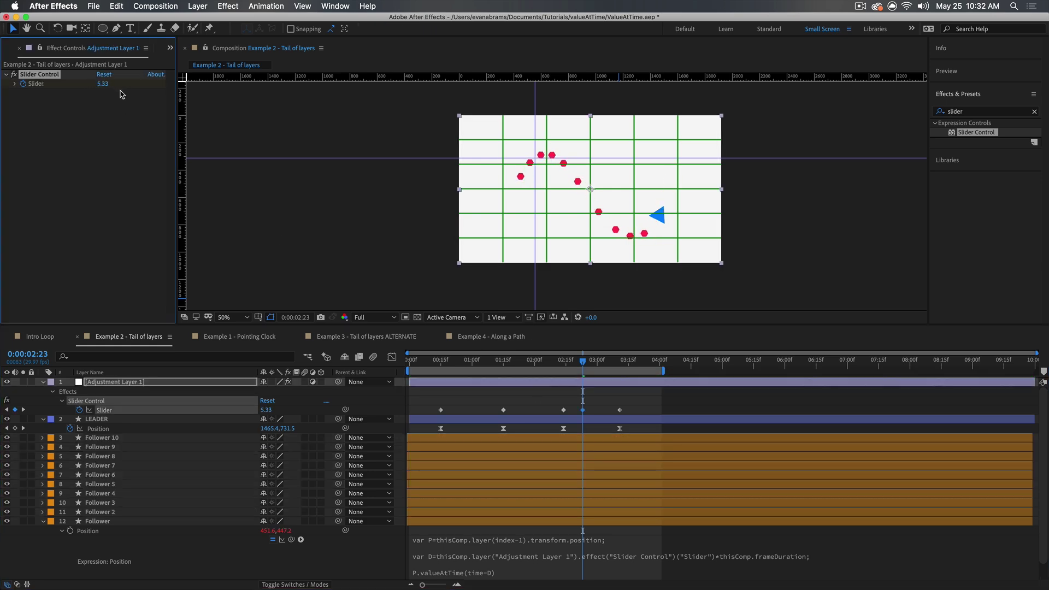
key(super+z)
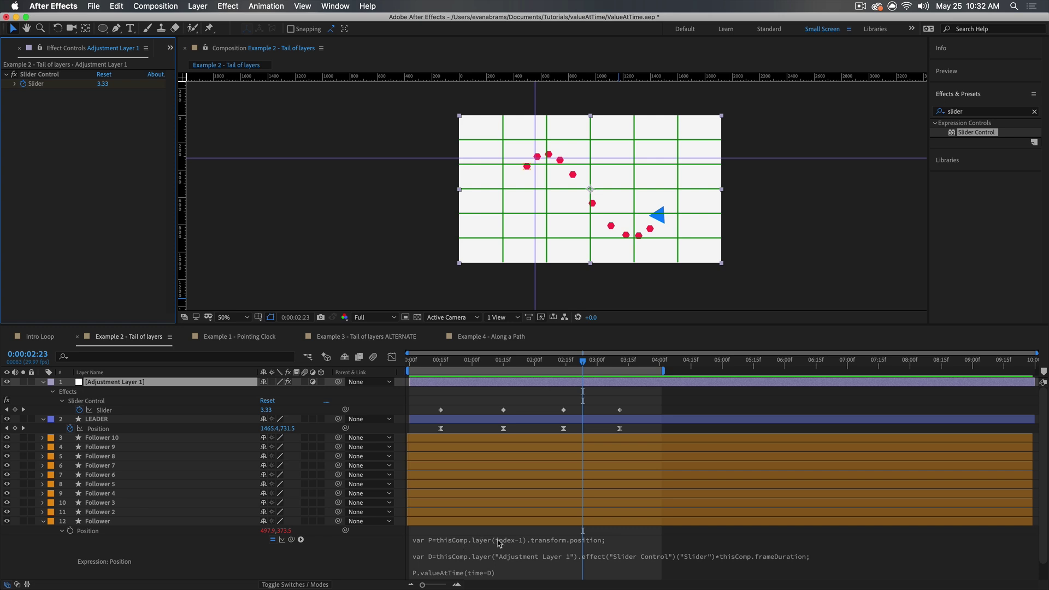
click(373, 338)
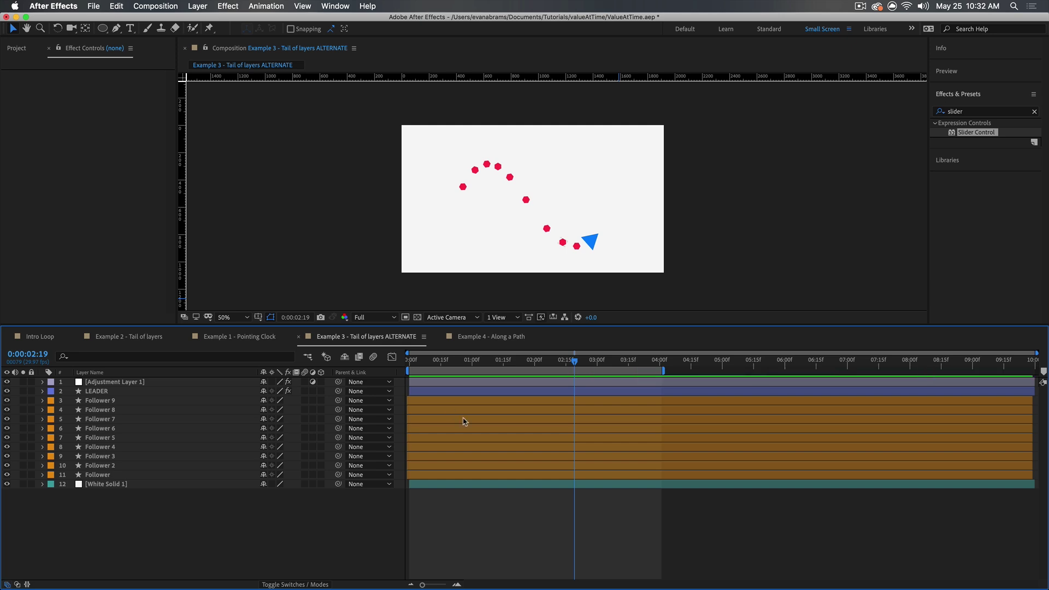
click(492, 399)
key(e)
key(e)
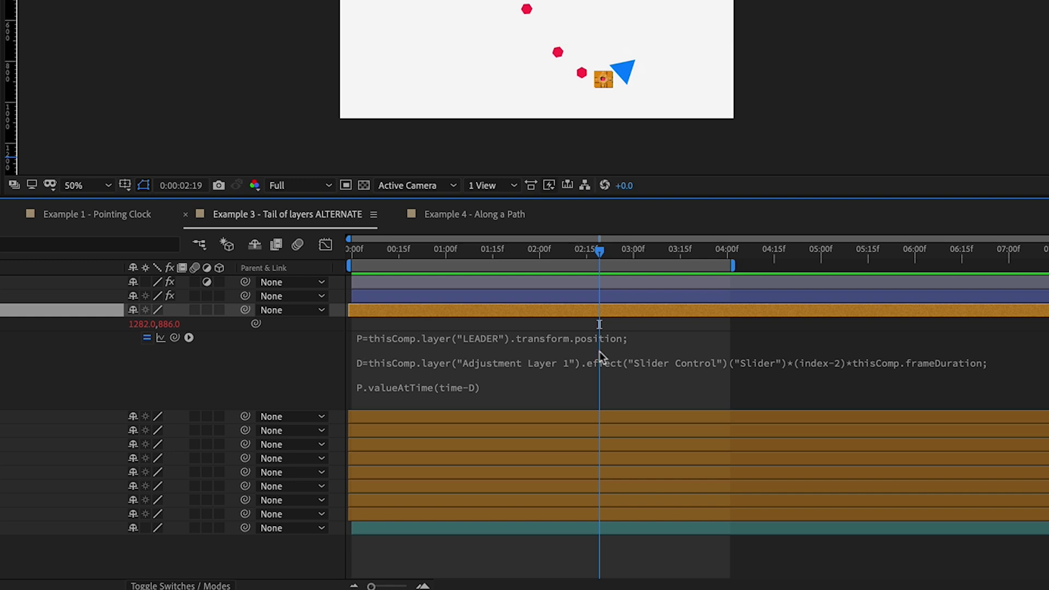
click(762, 358)
click(824, 359)
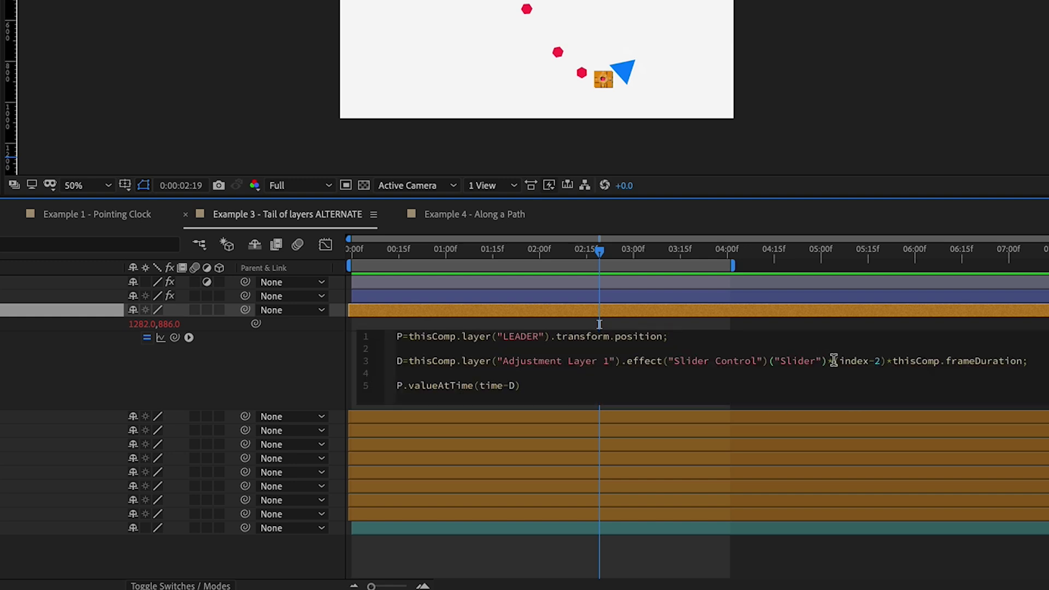
drag(838, 361, 877, 369)
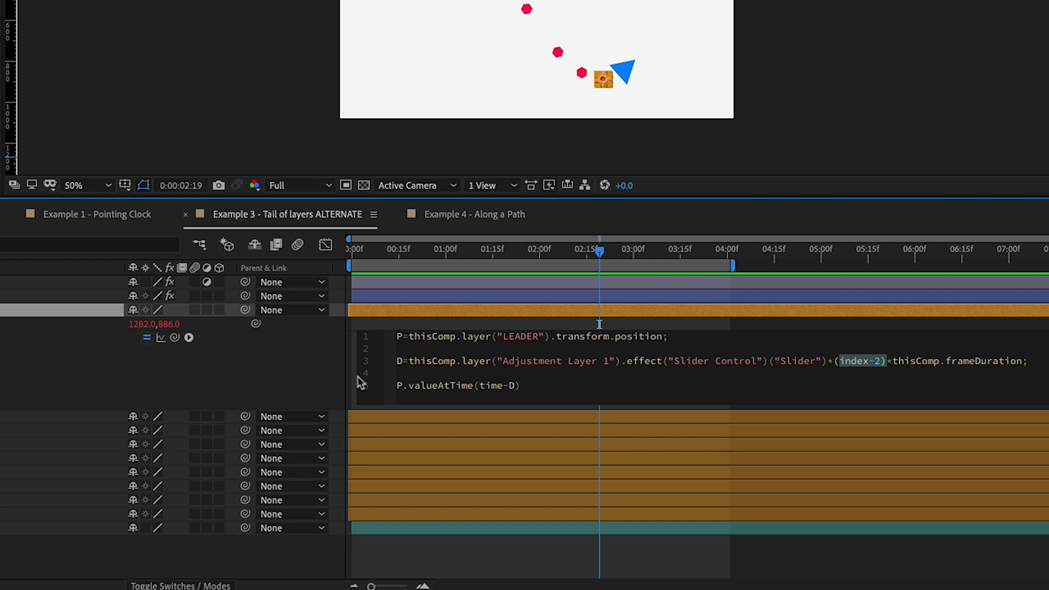
click(609, 399)
click(643, 546)
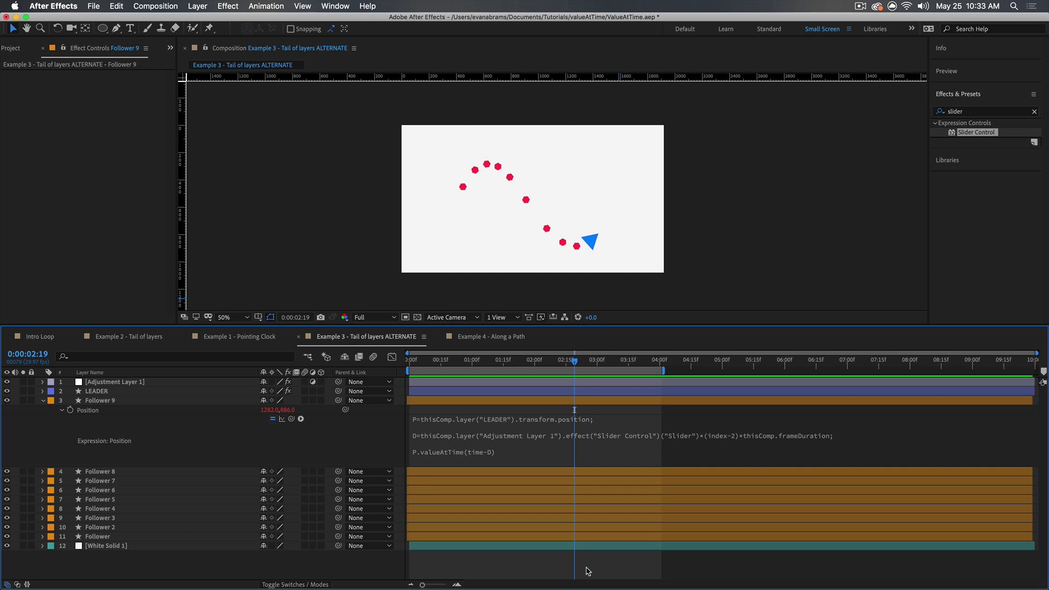
In Example 4 - Along a Path, show Null 2's Position motion path and scrub along it.
click(495, 339)
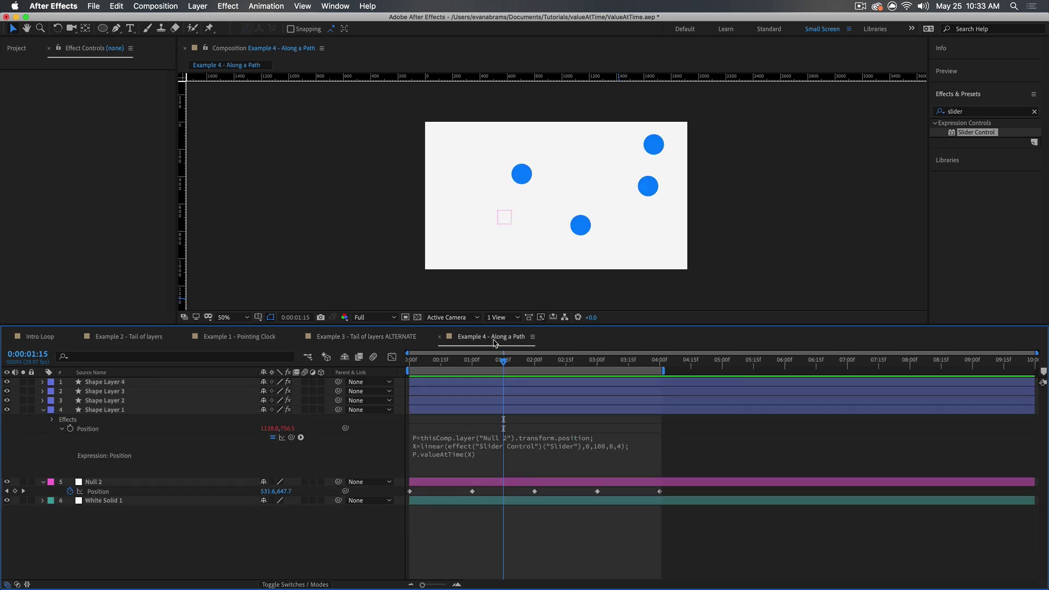
click(488, 482)
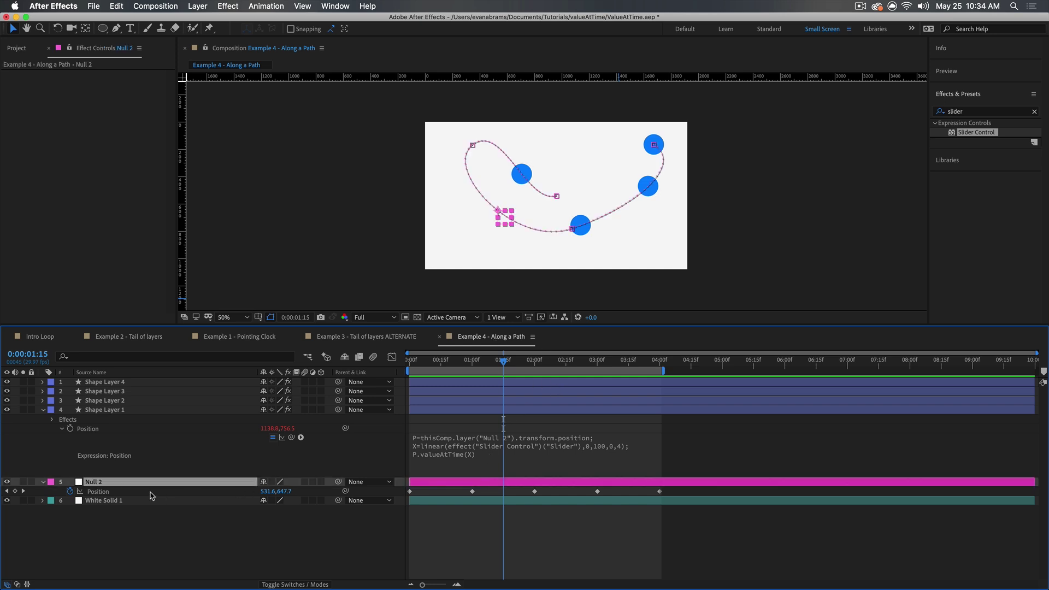
click(173, 491)
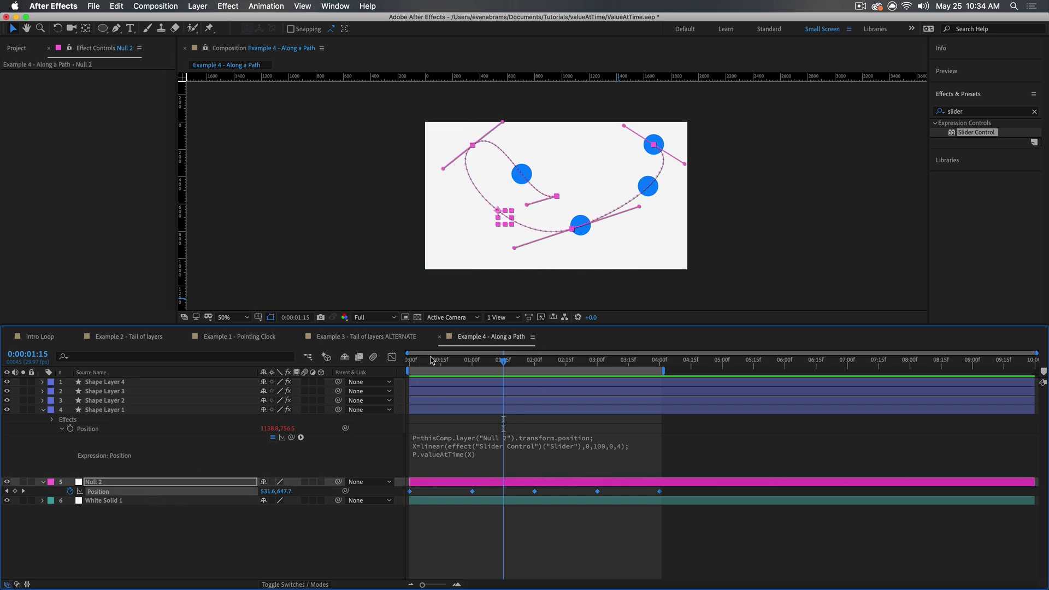
drag(421, 363, 506, 405)
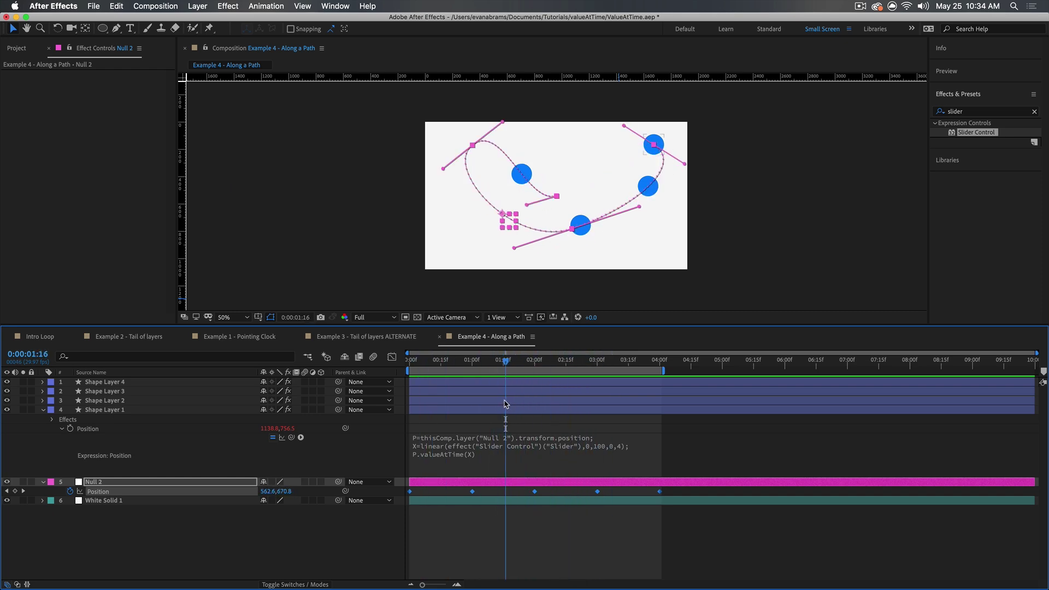
Open Shape Layer 1's Position expression and highlight the =linear part of line 2.
click(146, 412)
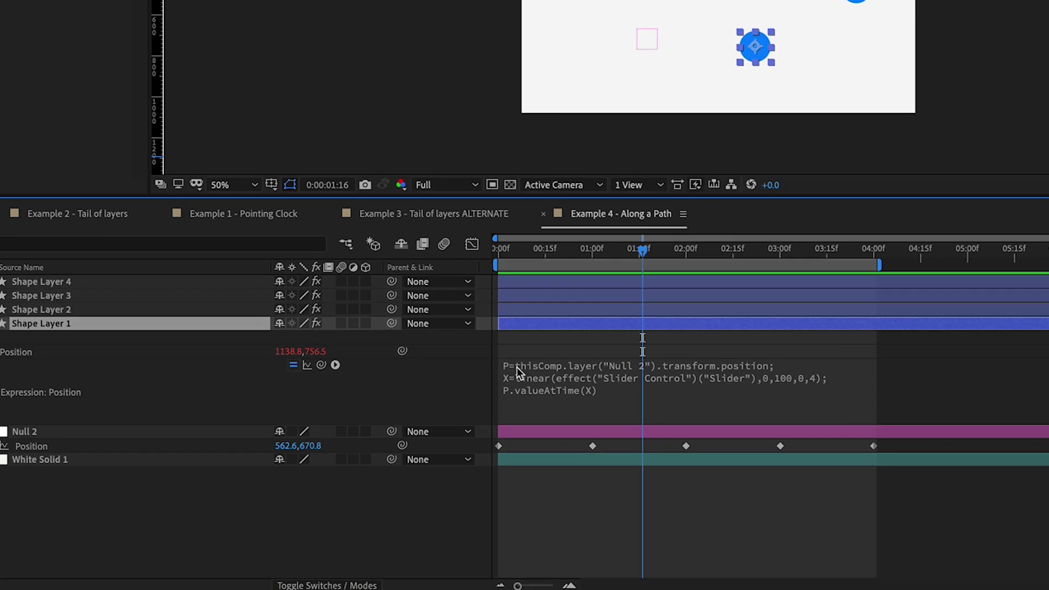
click(426, 437)
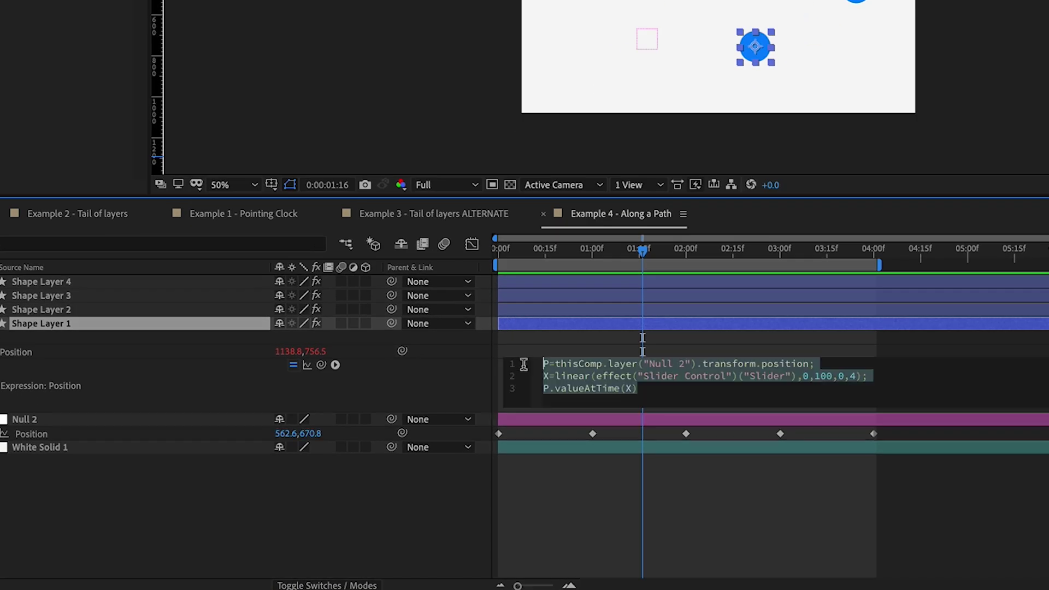
click(524, 364)
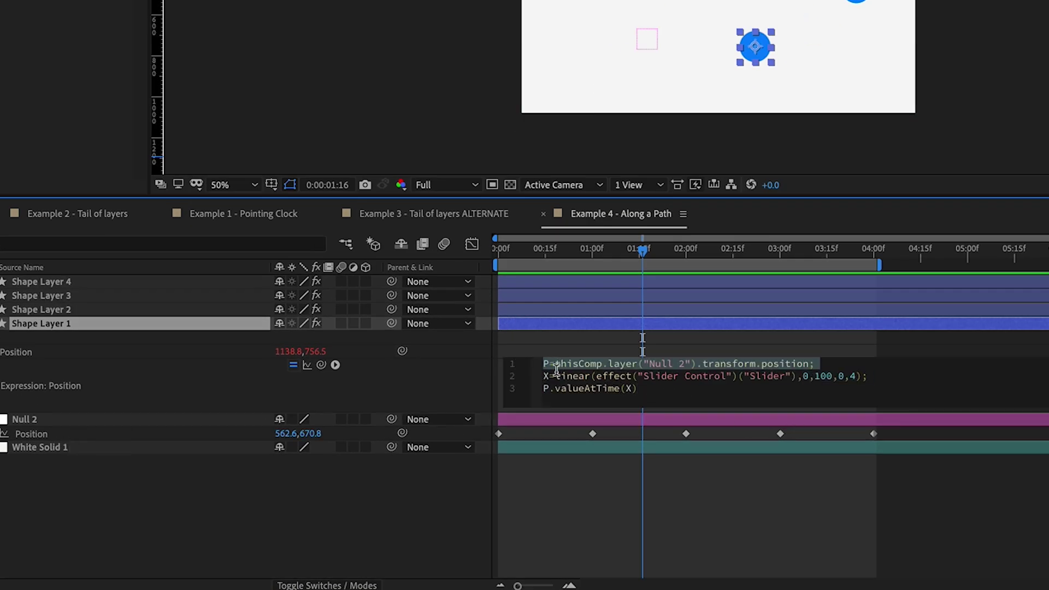
drag(555, 376, 593, 376)
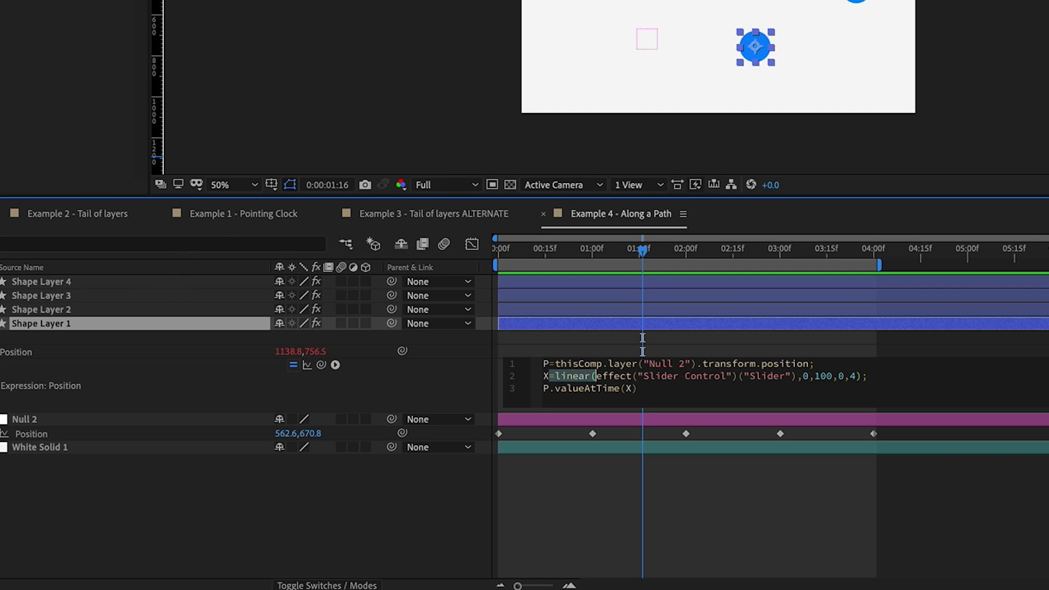
Walk through the linear() call: the slider reference, then the 0,100,0,4 range numbers.
click(643, 345)
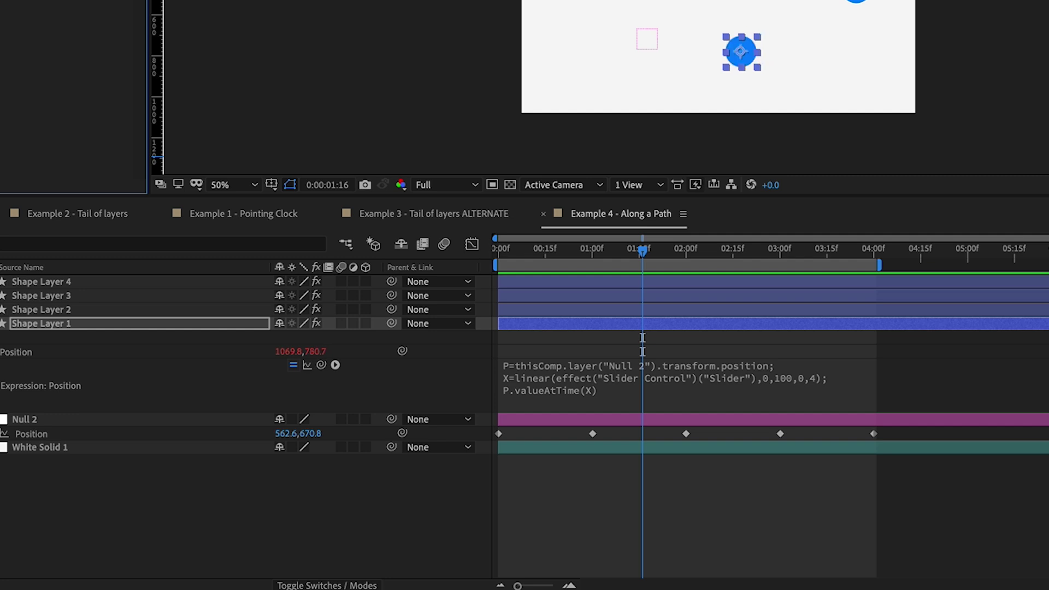
click(737, 380)
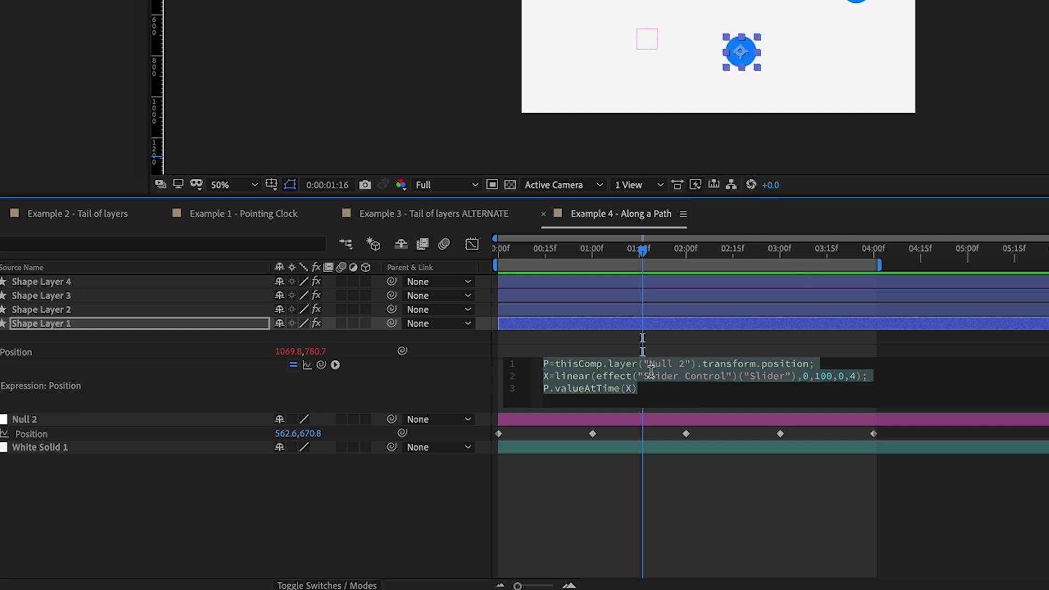
click(642, 374)
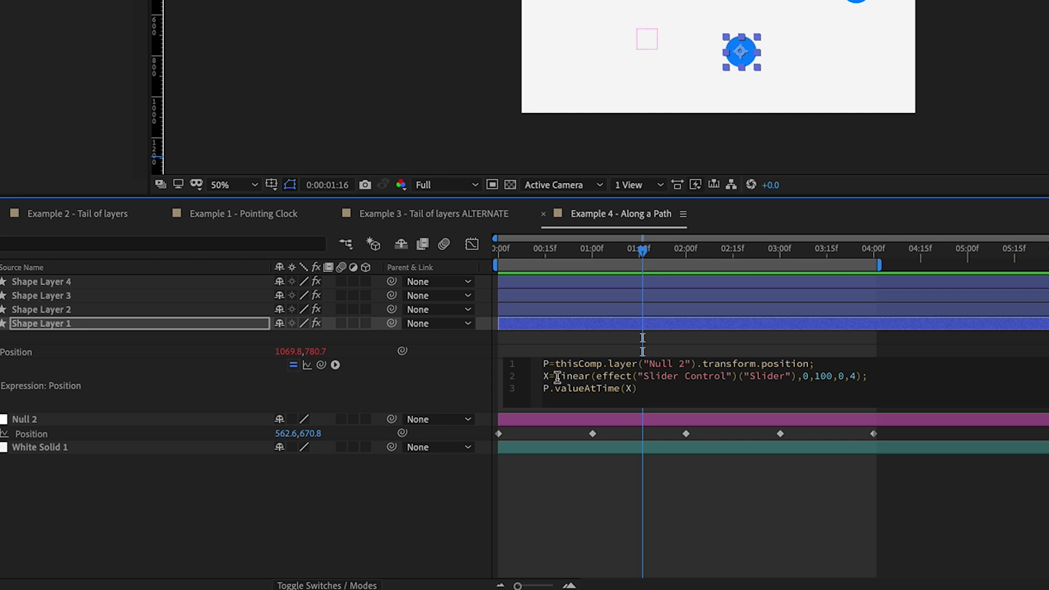
drag(557, 376, 862, 377)
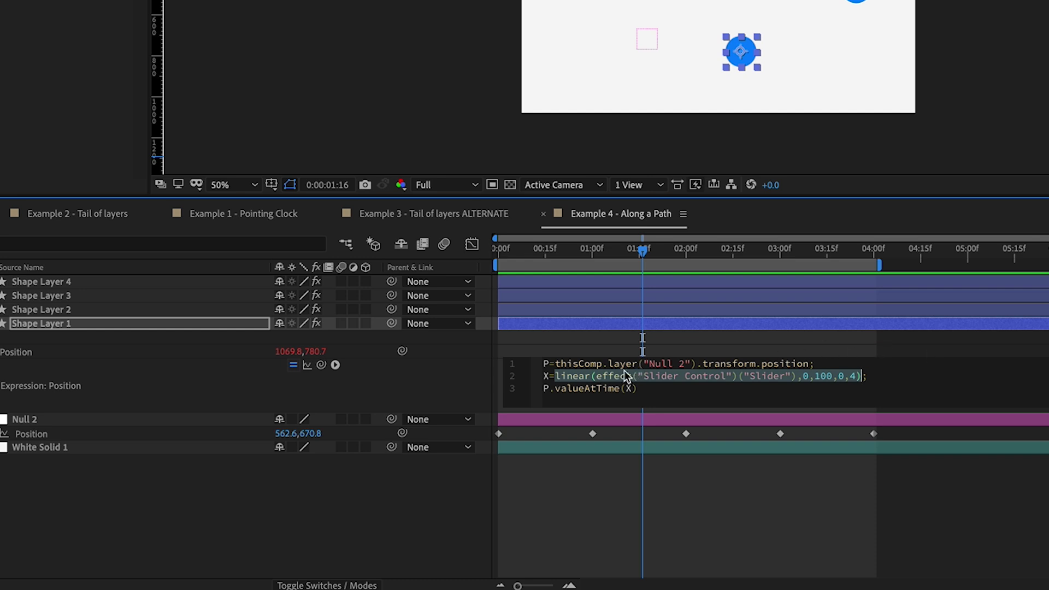
drag(597, 376, 799, 376)
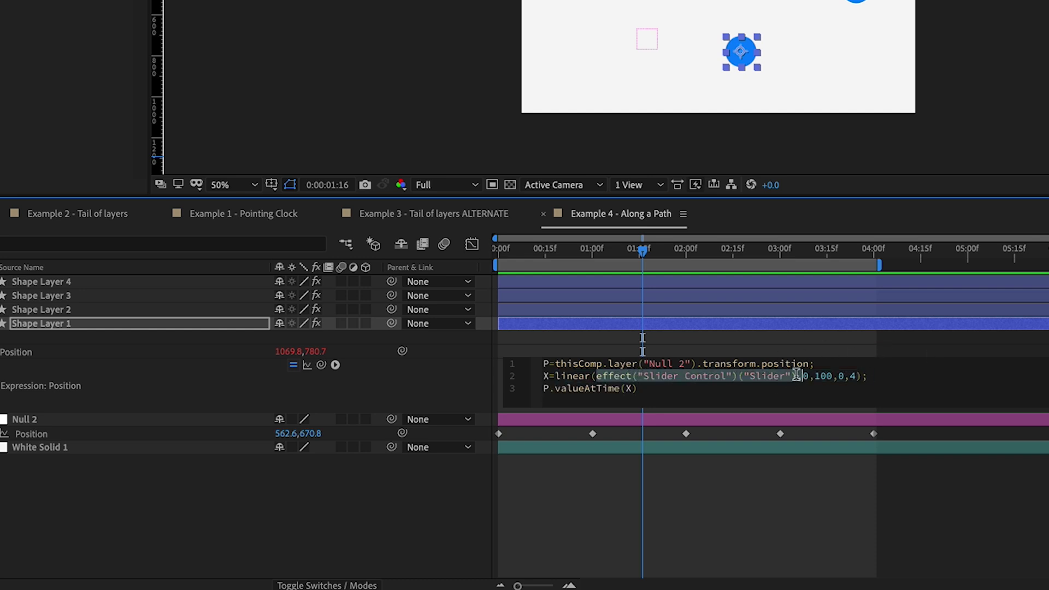
click(802, 377)
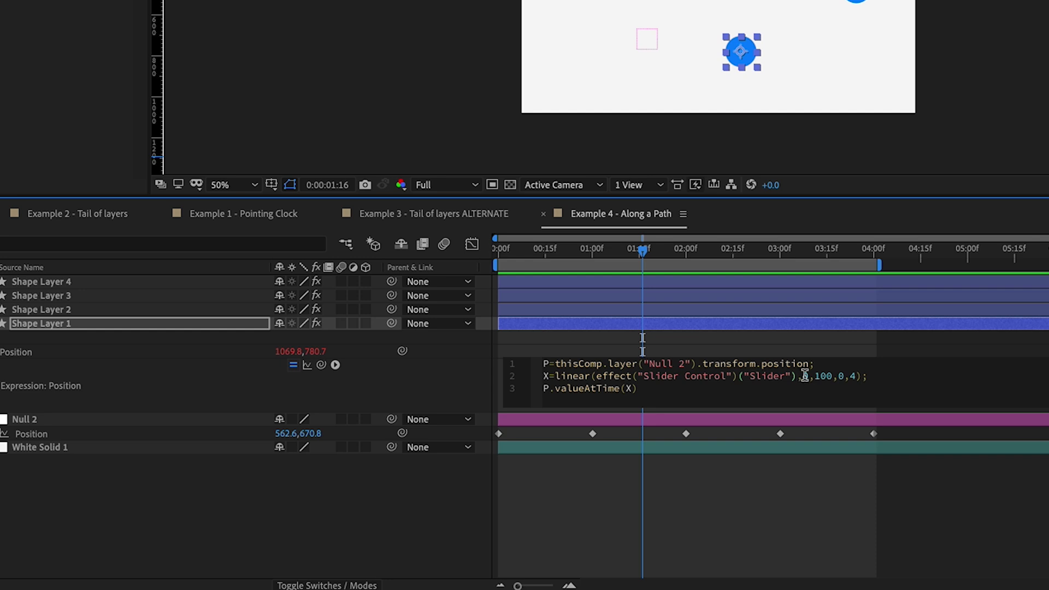
drag(805, 376, 849, 376)
End line 2 with a semicolon and scrub Shape Layer 1's Slider down to 44.
click(865, 375)
text(;)
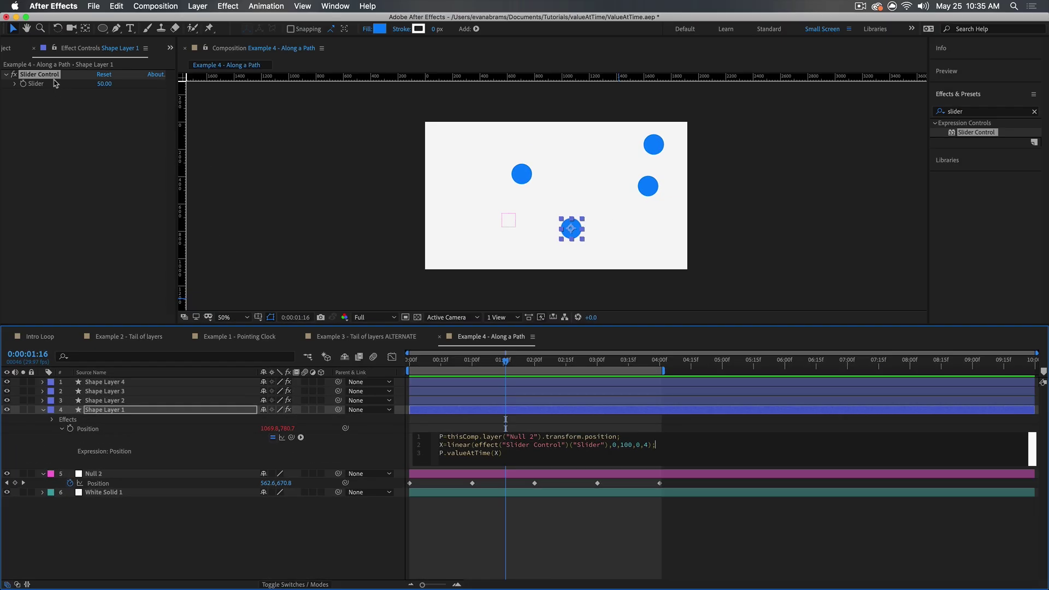
mouse_move(101, 85)
mouse_down()
mouse_move(112, 88)
mouse_move(97, 95)
mouse_move(116, 95)
mouse_up()
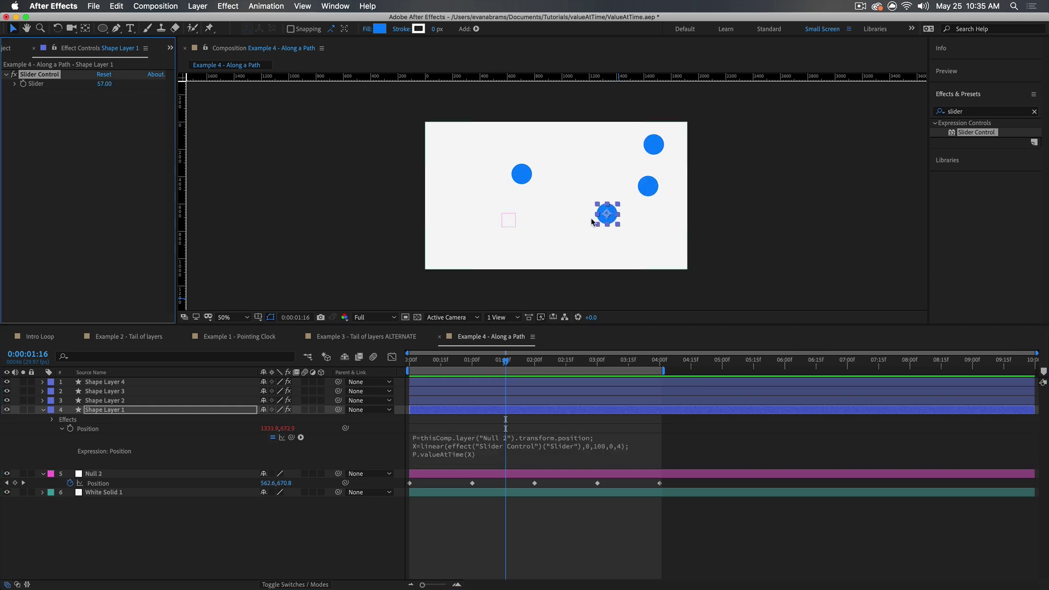
drag(109, 84, 108, 87)
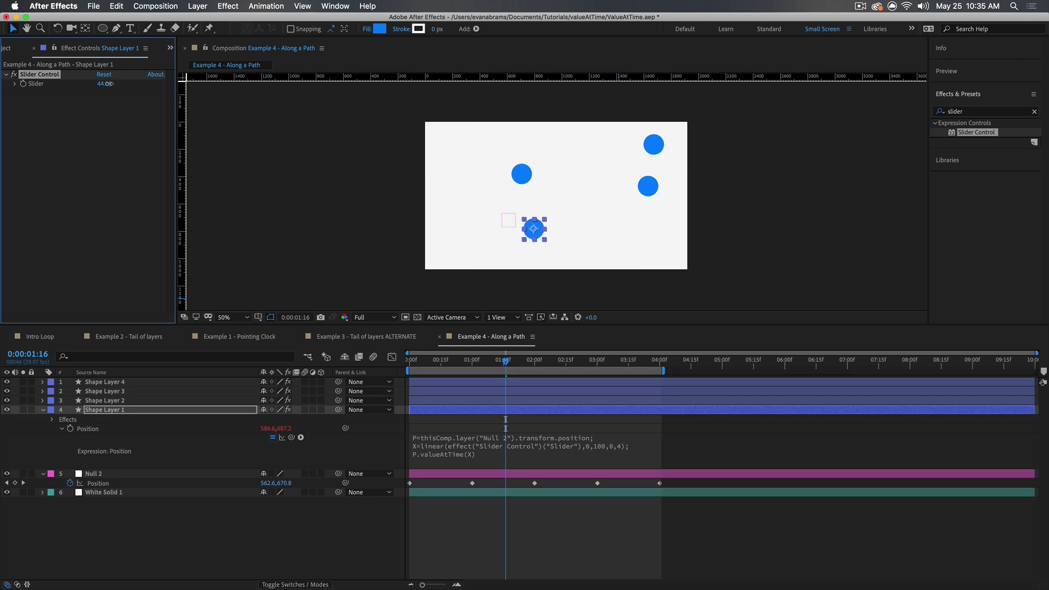
Drag Null 2 and its path points at 01:16, 02:00 and 02:07 into a new curve, then return to 01:16.
click(534, 484)
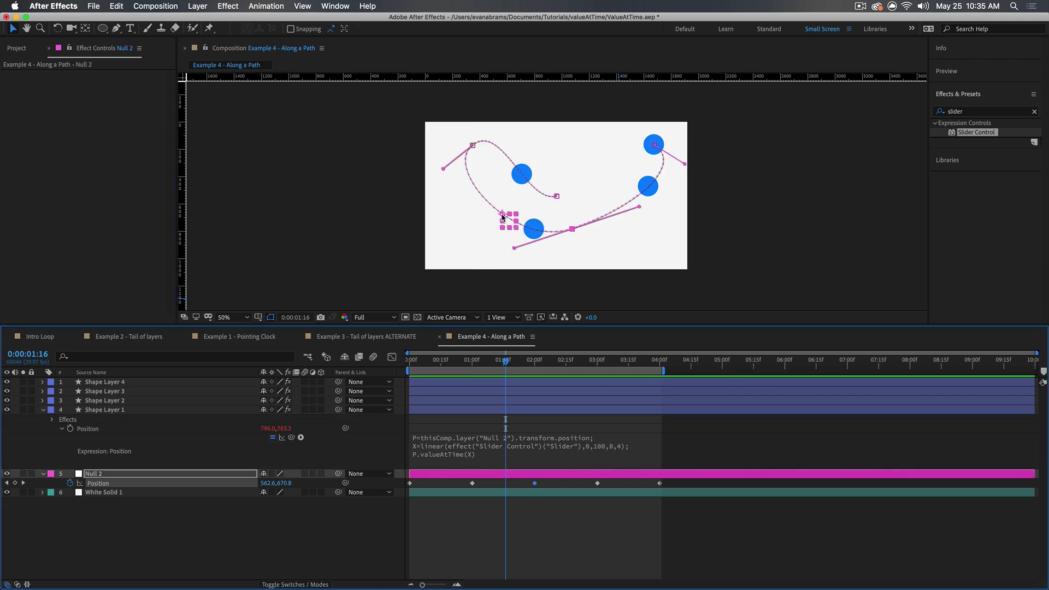
drag(502, 218, 483, 229)
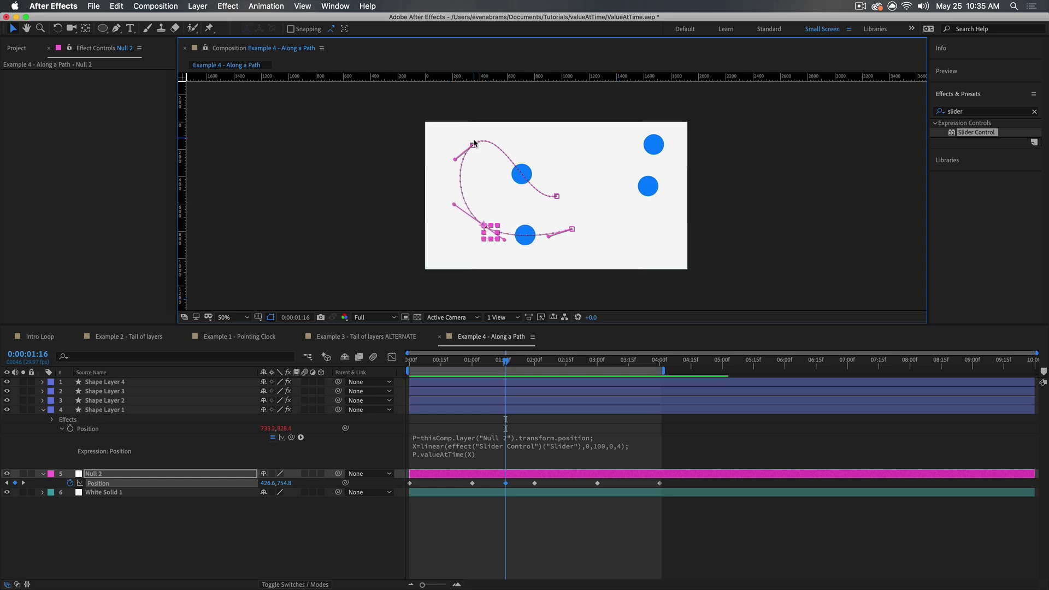
drag(474, 143, 474, 159)
drag(571, 230, 586, 212)
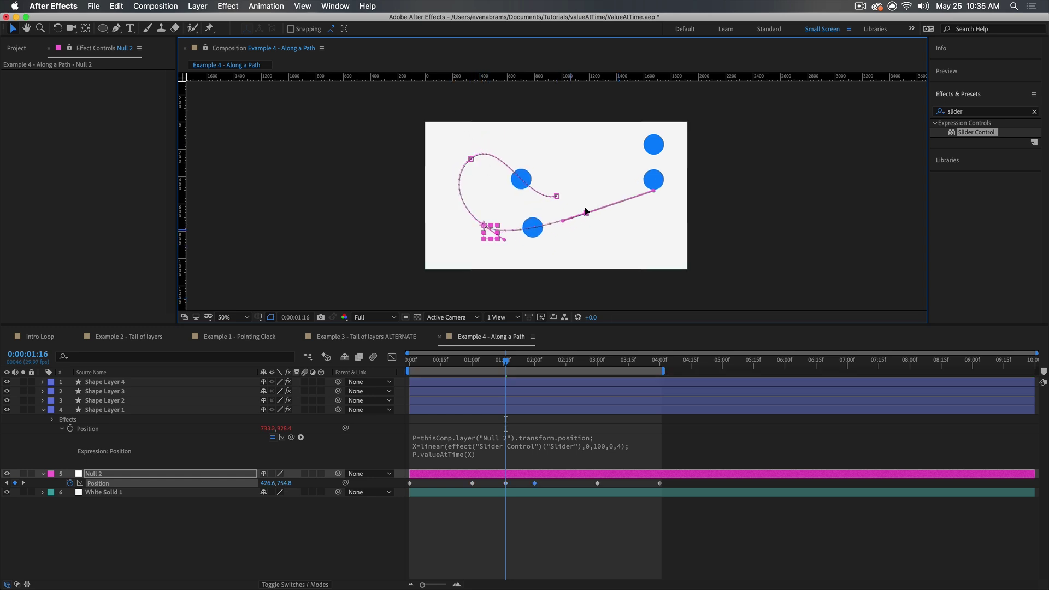
drag(534, 365, 558, 366)
drag(655, 150, 646, 149)
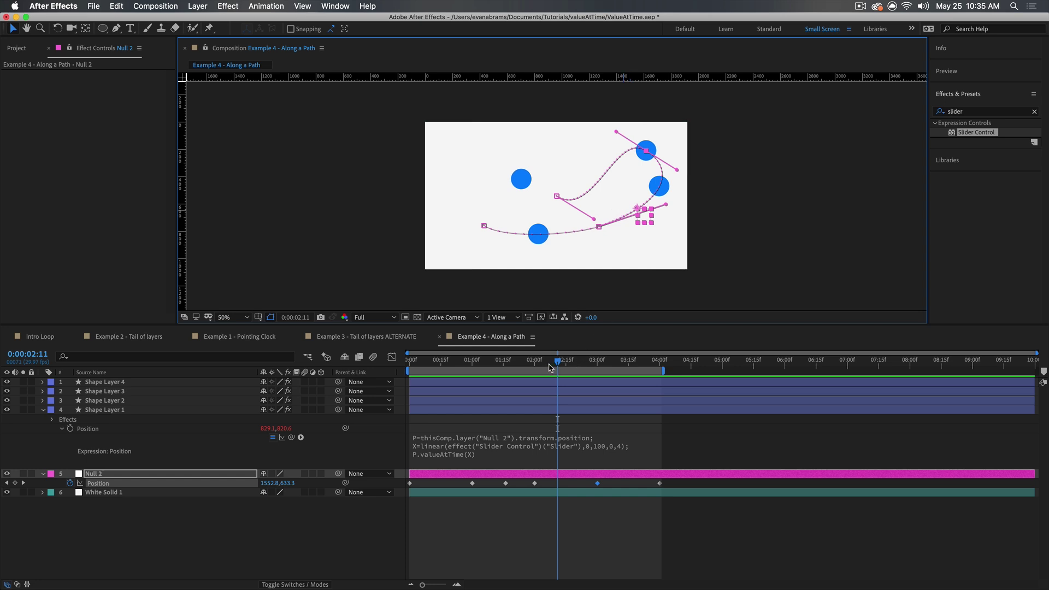
drag(551, 368, 507, 365)
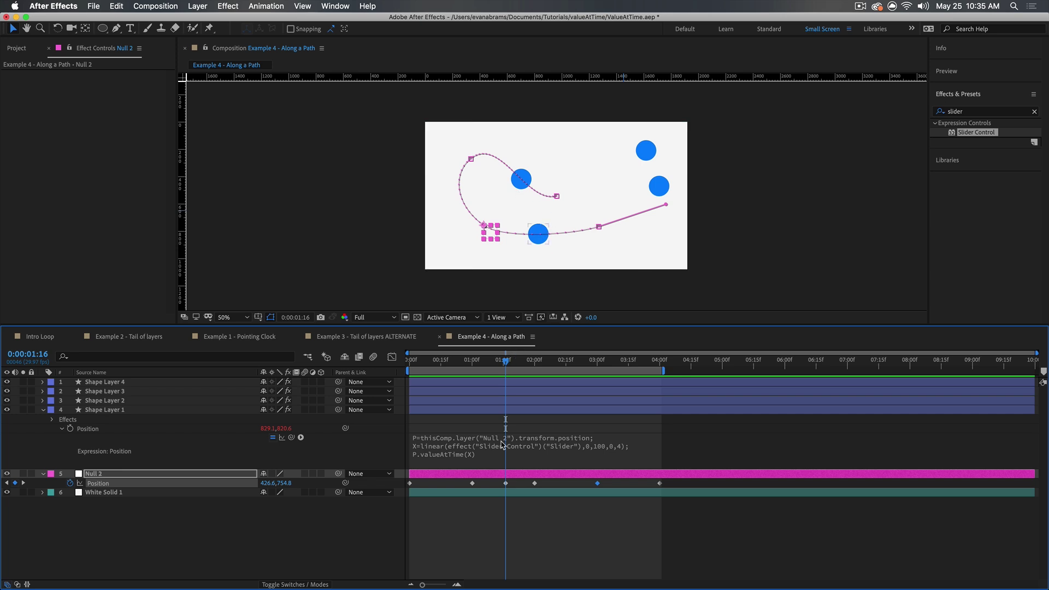
click(137, 410)
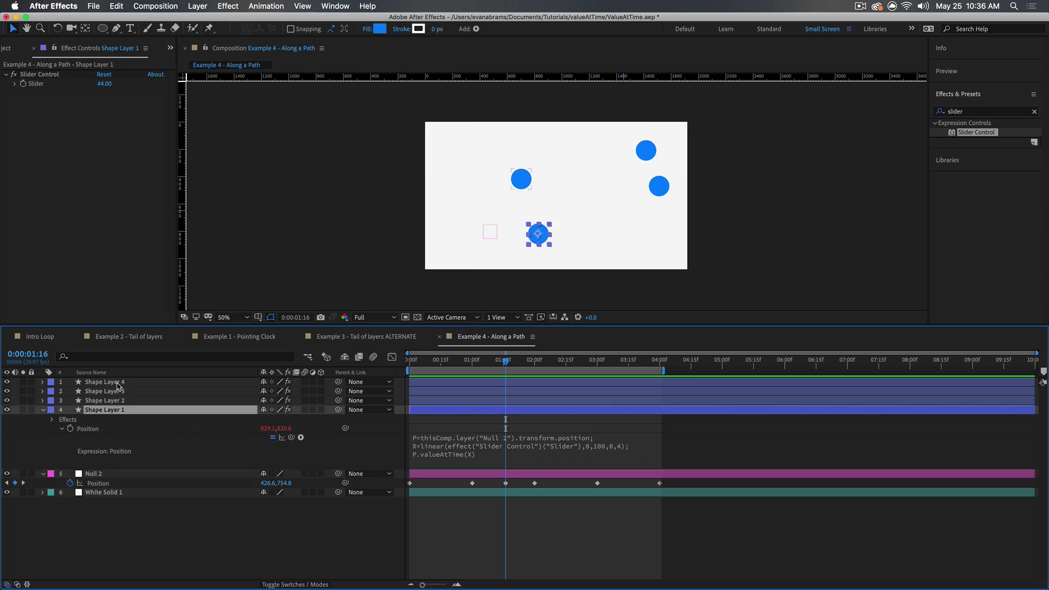
shift+click(118, 382)
click(590, 462)
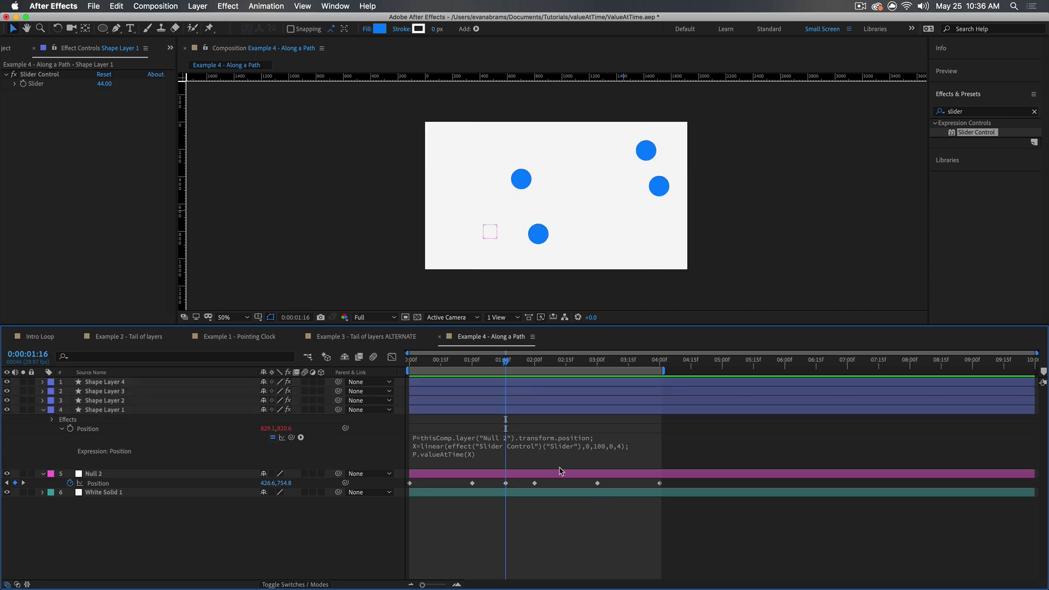
click(544, 411)
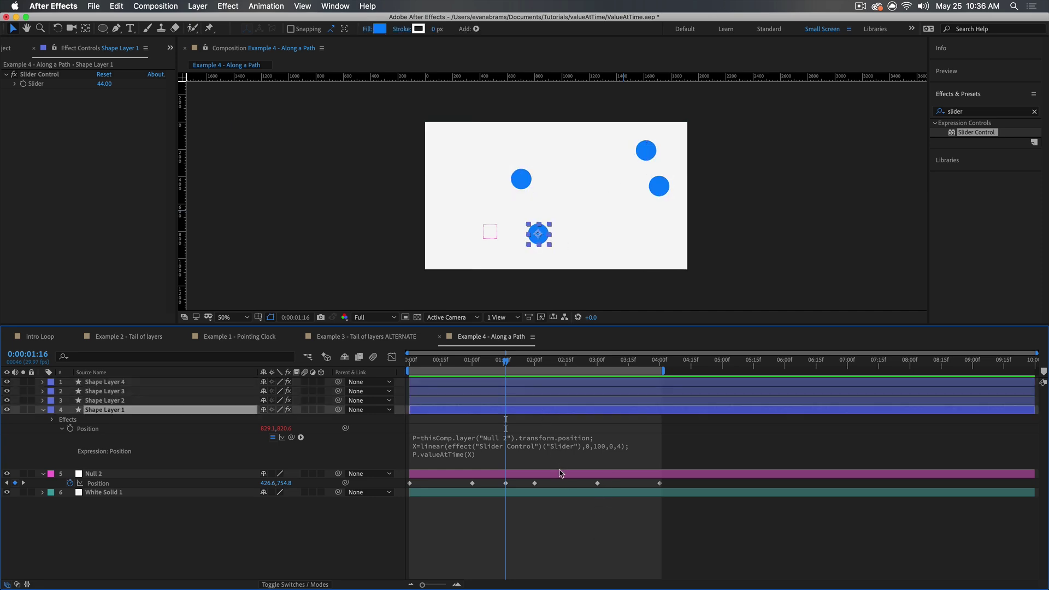
drag(675, 481, 432, 516)
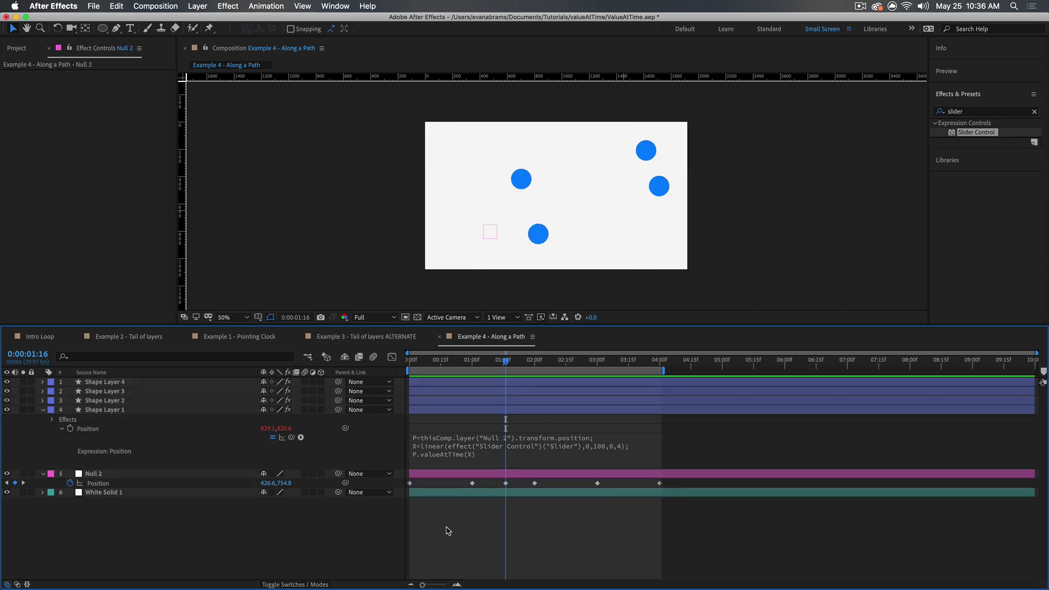